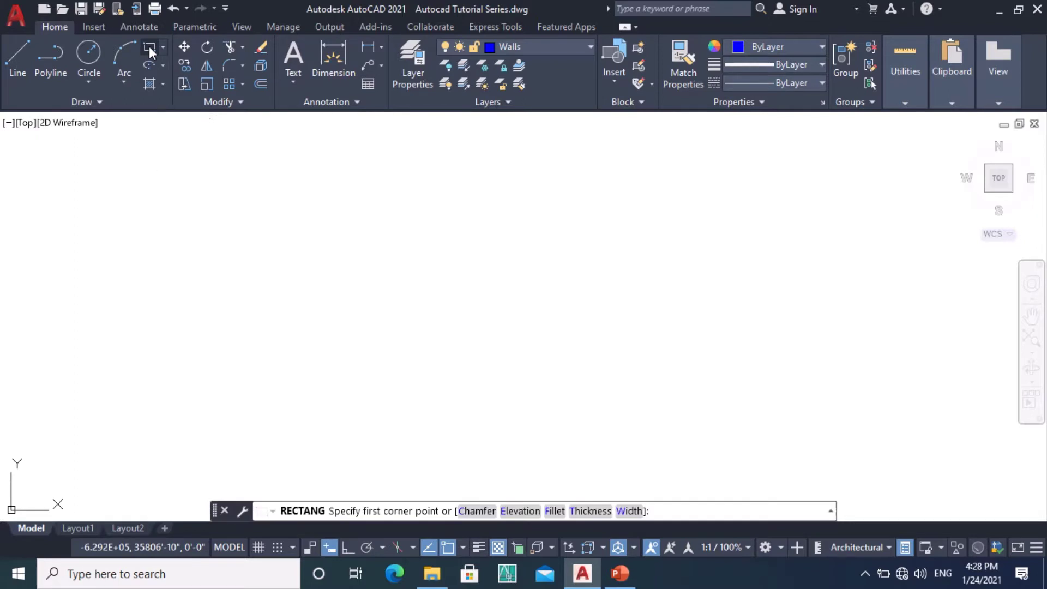
Step: Draw a rectangle by area with 7200 square inches, calculating its dimensions from a width of 5'
{"action": "left_click", "coordinate": [189, 179]}
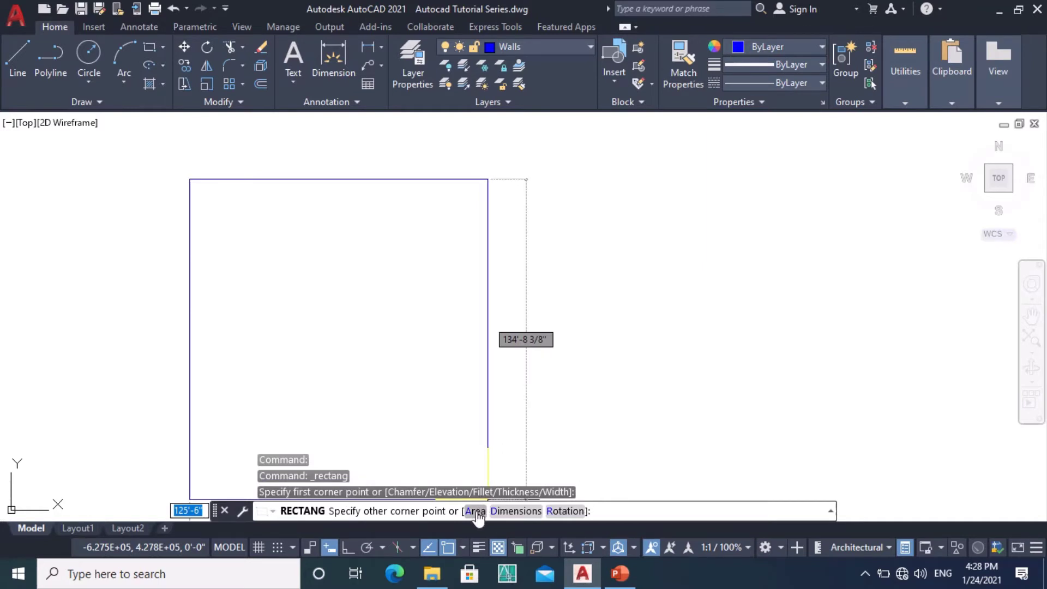
{"action": "type", "text": "a"}
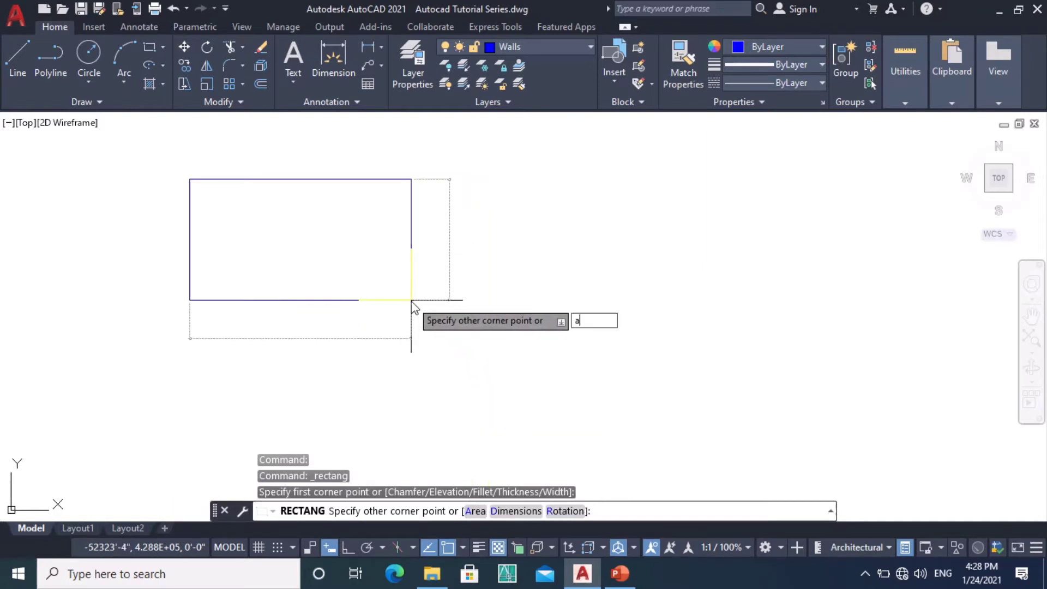
{"action": "key", "text": "Return"}
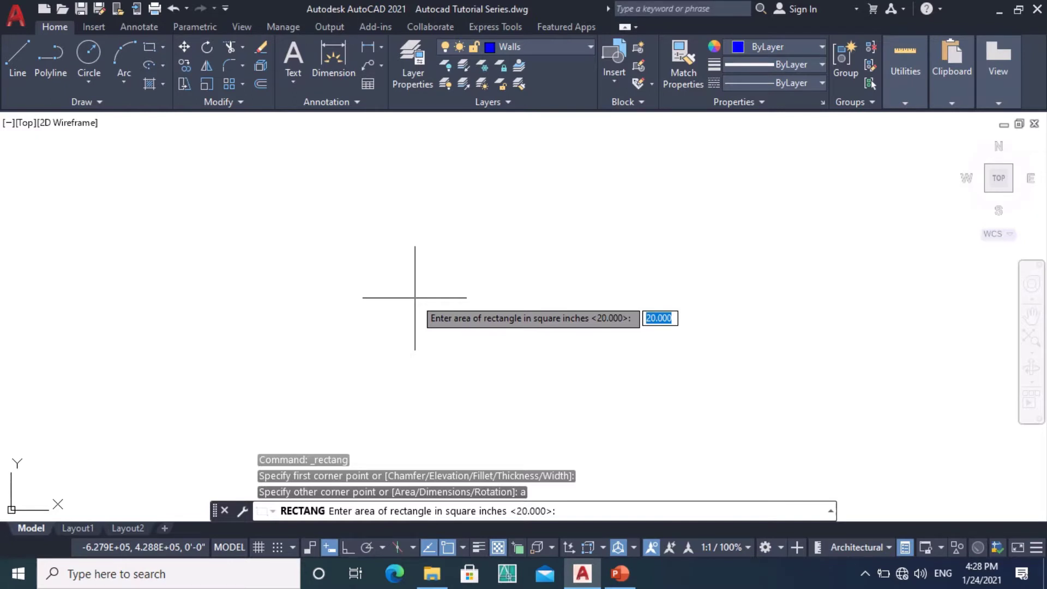
{"action": "type", "text": "7"}
{"action": "key", "text": "Return"}
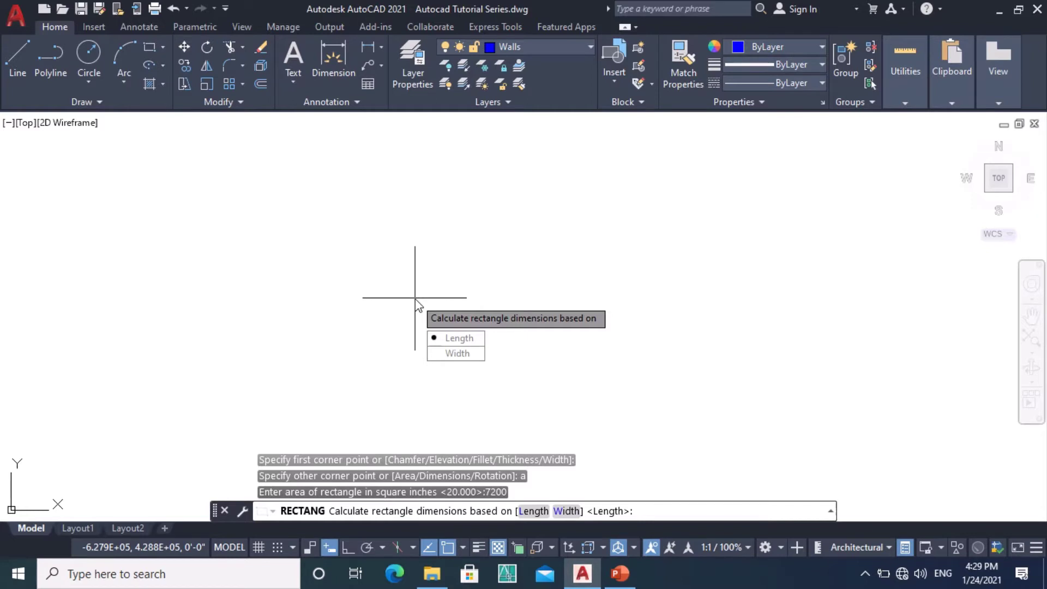
{"action": "left_click", "coordinate": [449, 355]}
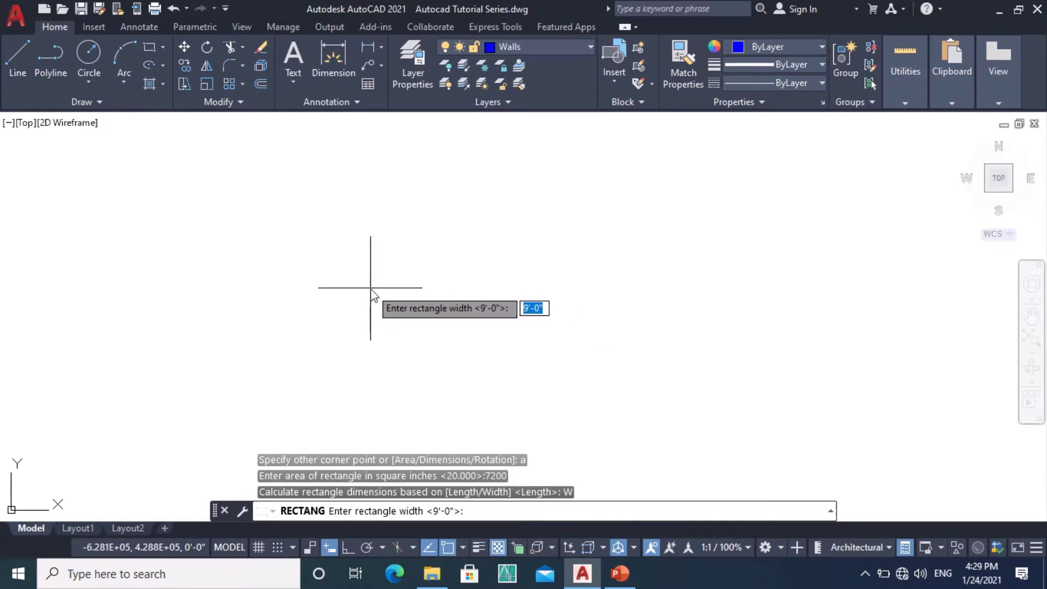
{"action": "type", "text": "5"}
{"action": "key", "text": "Return"}
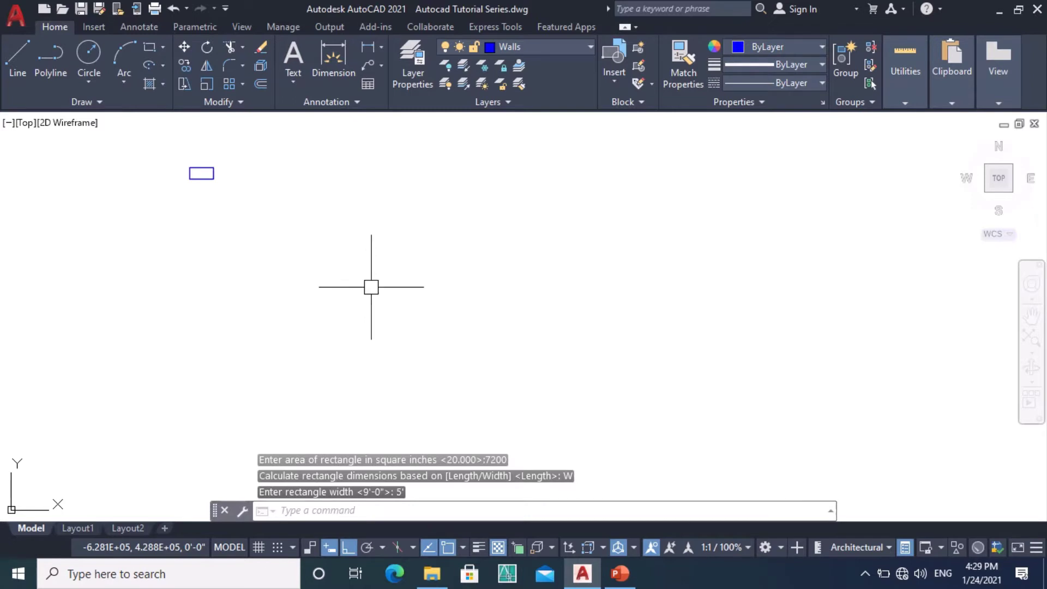
{"action": "left_click", "coordinate": [370, 286]}
{"action": "left_click", "coordinate": [353, 269]}
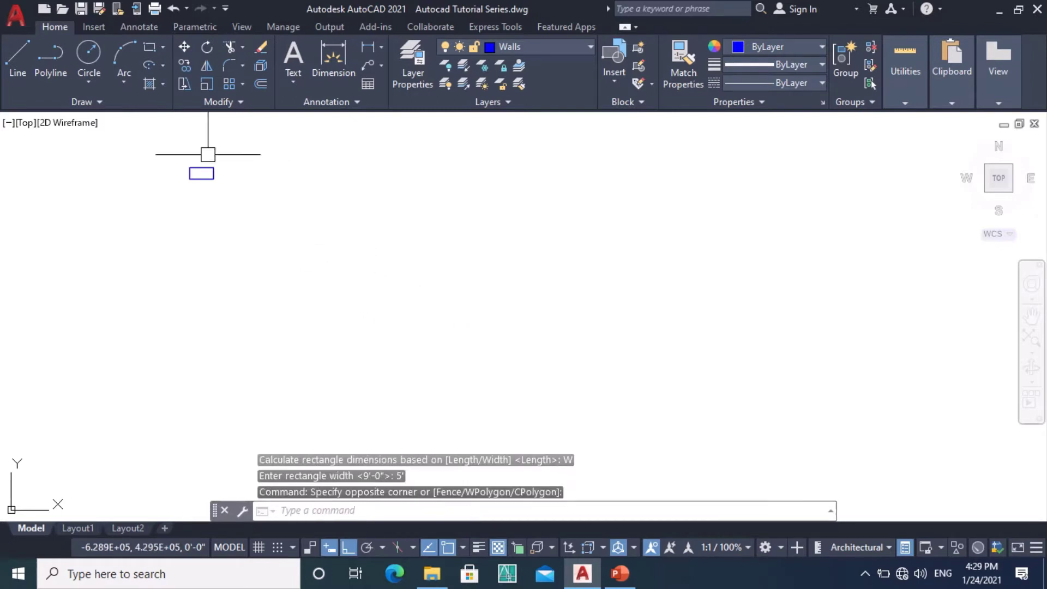
Step: Draw a second rectangle by dimensions below the first one, with length 20' and width 10'
{"action": "scroll", "coordinate": [189, 172], "scroll_direction": "up", "scroll_amount": 5}
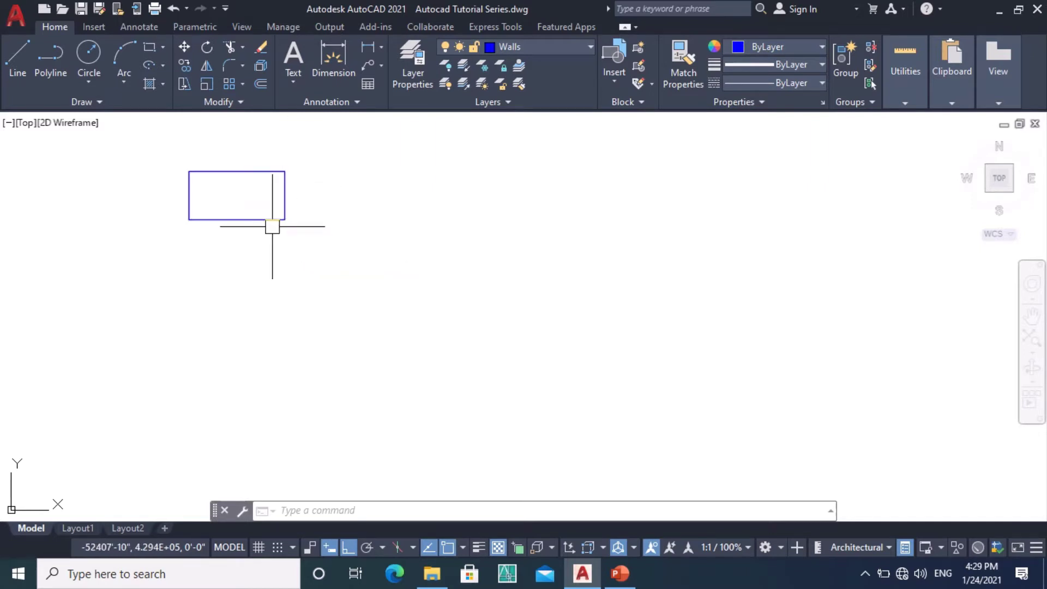
{"action": "middle_click_drag", "start_coordinate": [275, 214], "coordinate": [247, 220]}
{"action": "scroll", "coordinate": [248, 220], "scroll_direction": "up", "scroll_amount": 2}
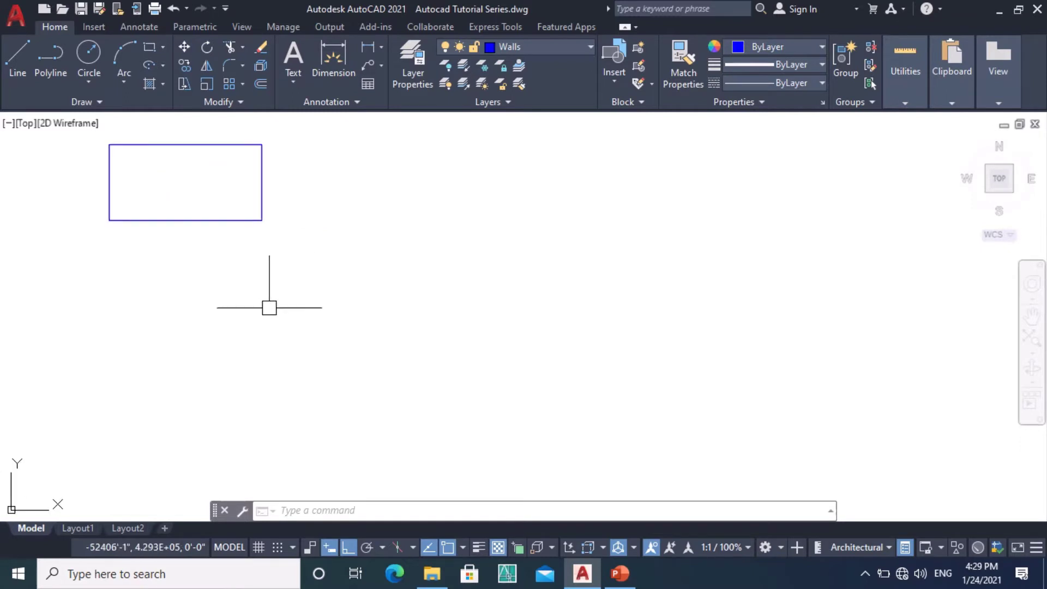
{"action": "left_click", "coordinate": [150, 48]}
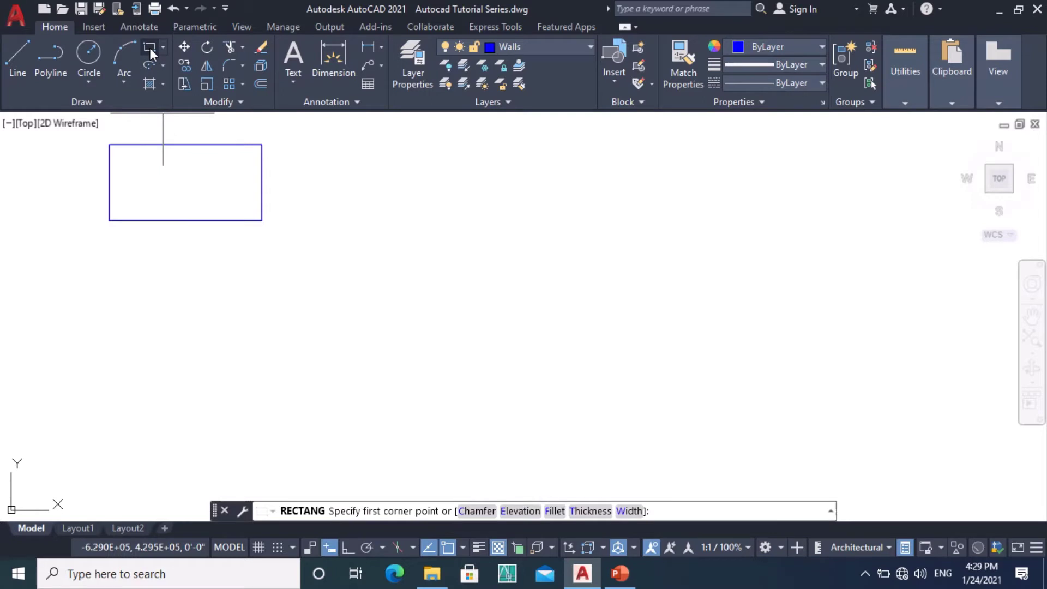
{"action": "left_click", "coordinate": [117, 257]}
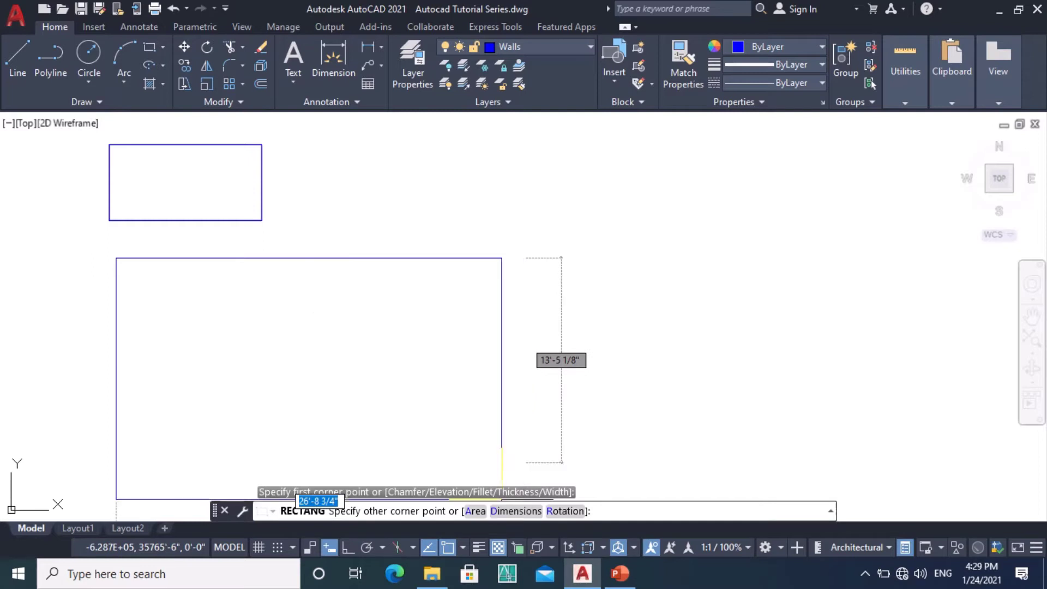
{"action": "type", "text": "d"}
{"action": "key", "text": "Return"}
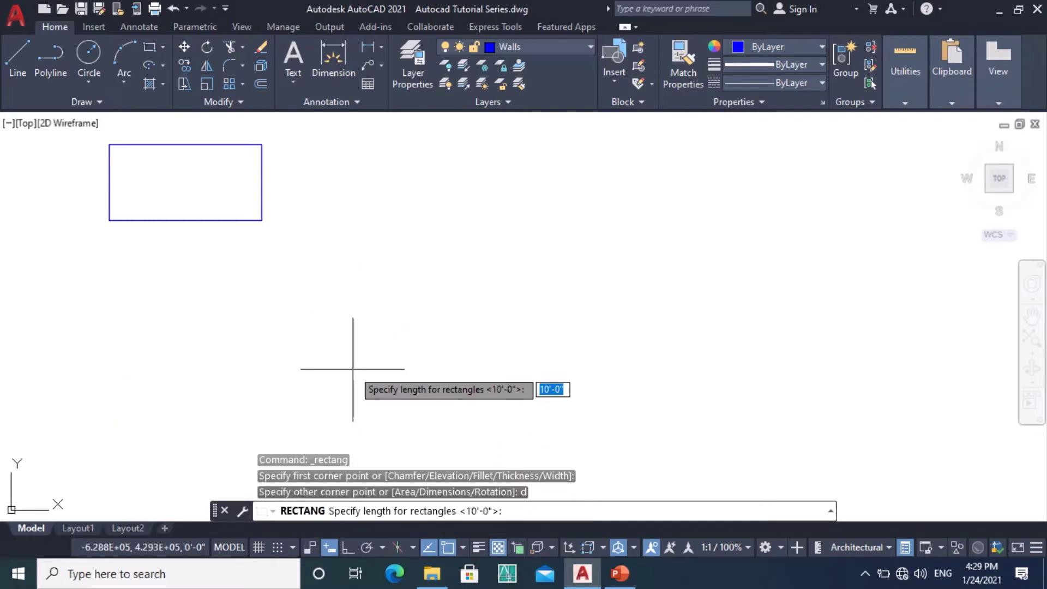
{"action": "type", "text": "20"}
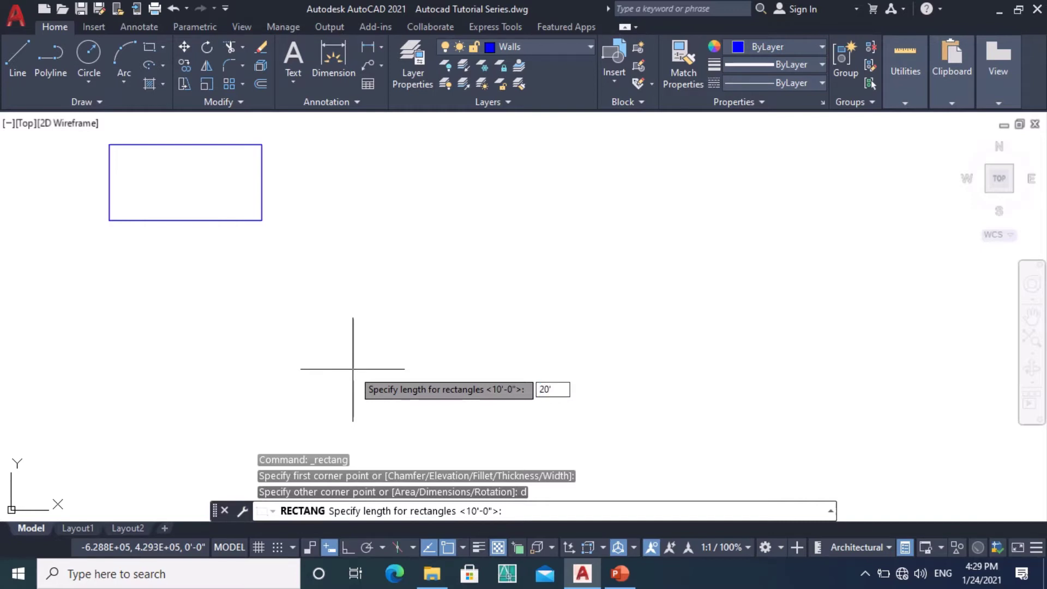
{"action": "key", "text": "Return"}
{"action": "type", "text": "10'"}
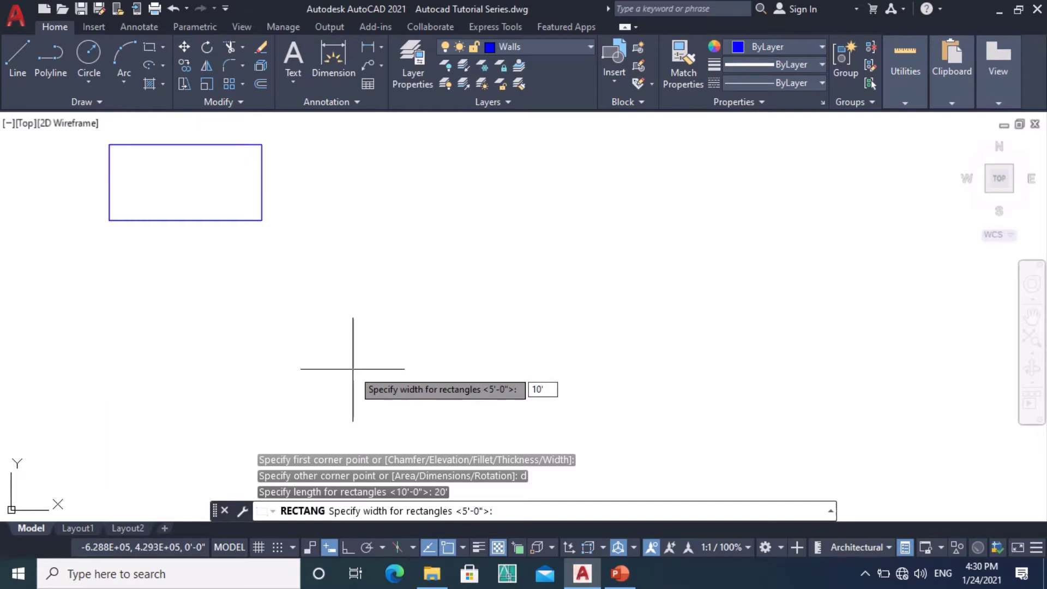
{"action": "key", "text": "Return"}
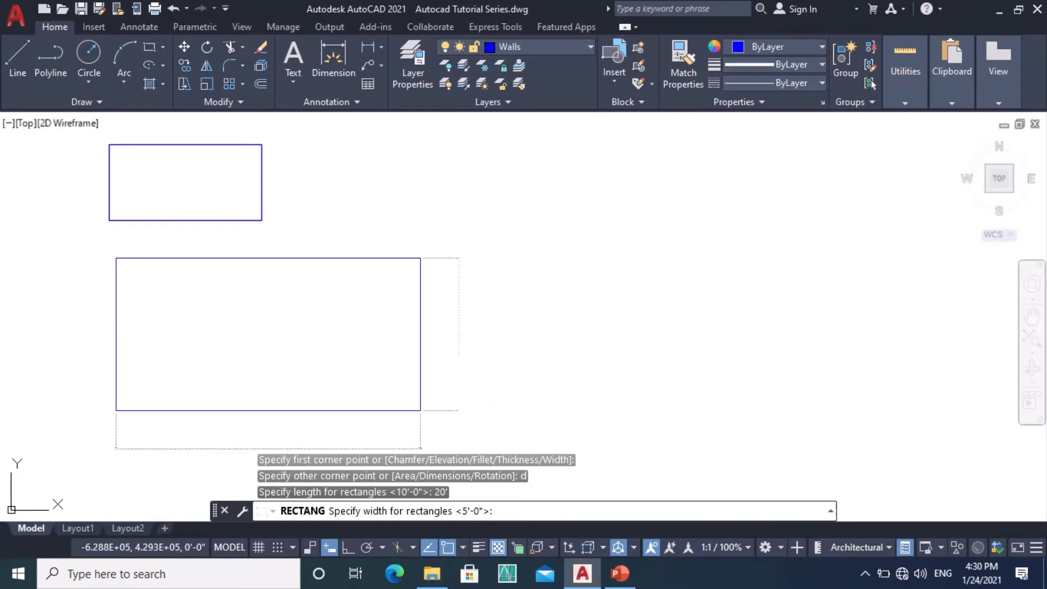
{"action": "left_click", "coordinate": [354, 368]}
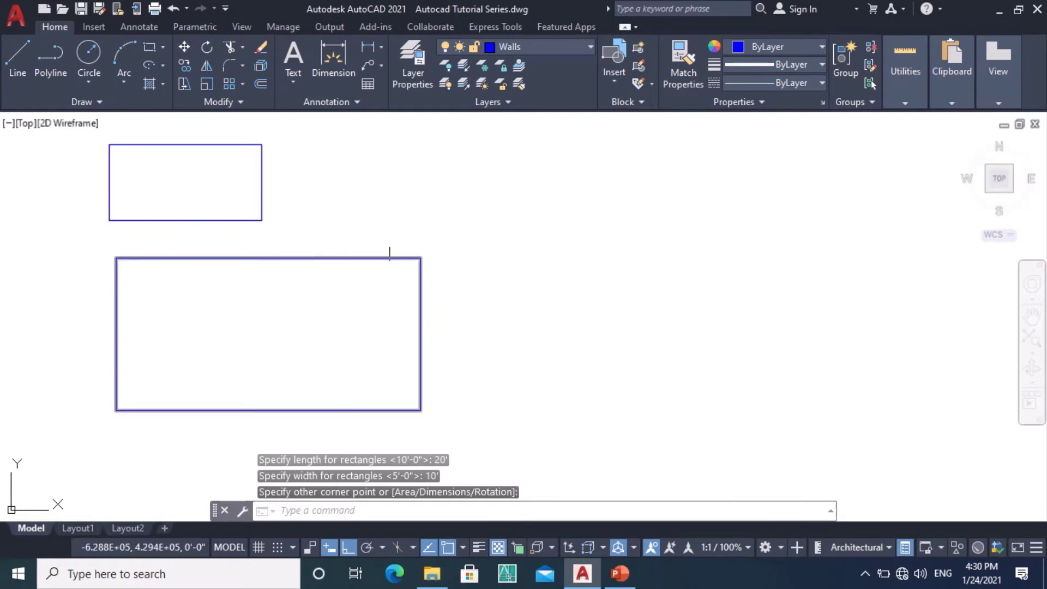
Step: Draw a rectangle rotated 45 degrees, about 14'-5" by 9'-0", starting just below the 20' by 10' rectangle
{"action": "middle_click_drag", "start_coordinate": [440, 402], "coordinate": [439, 320]}
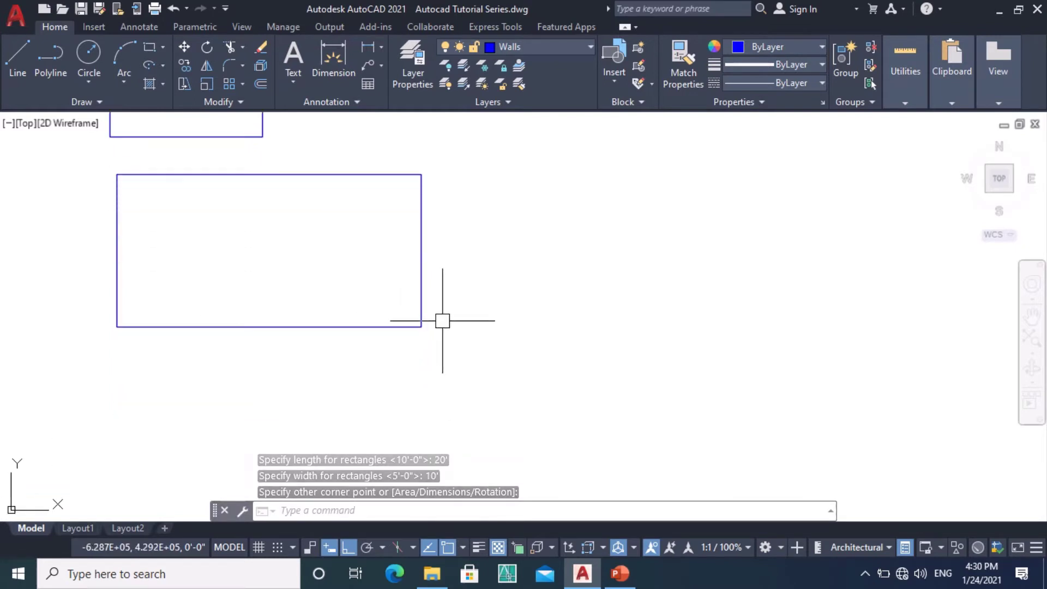
{"action": "left_click", "coordinate": [150, 48]}
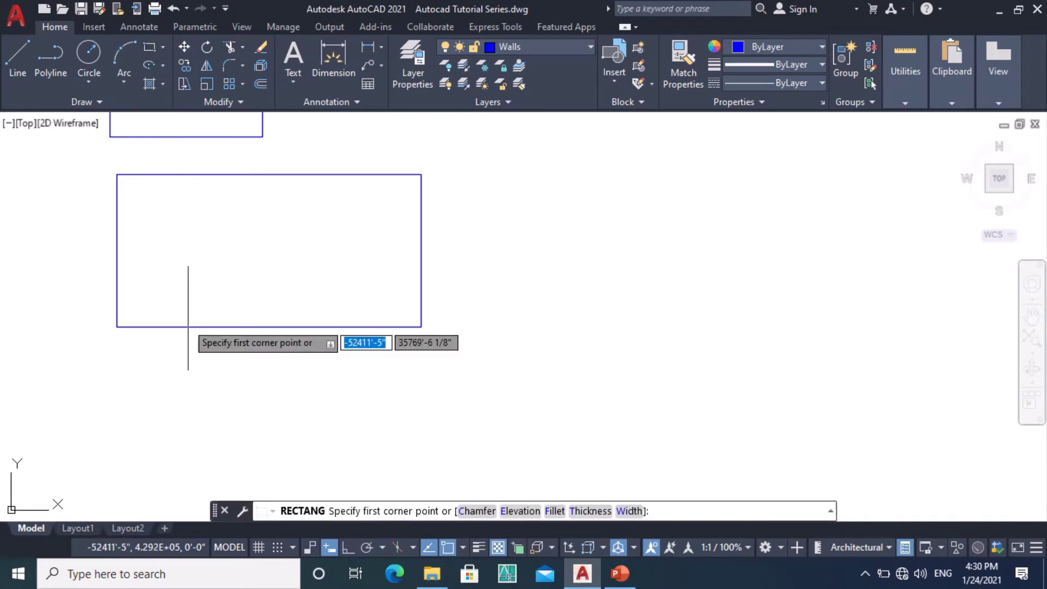
{"action": "left_click", "coordinate": [174, 381]}
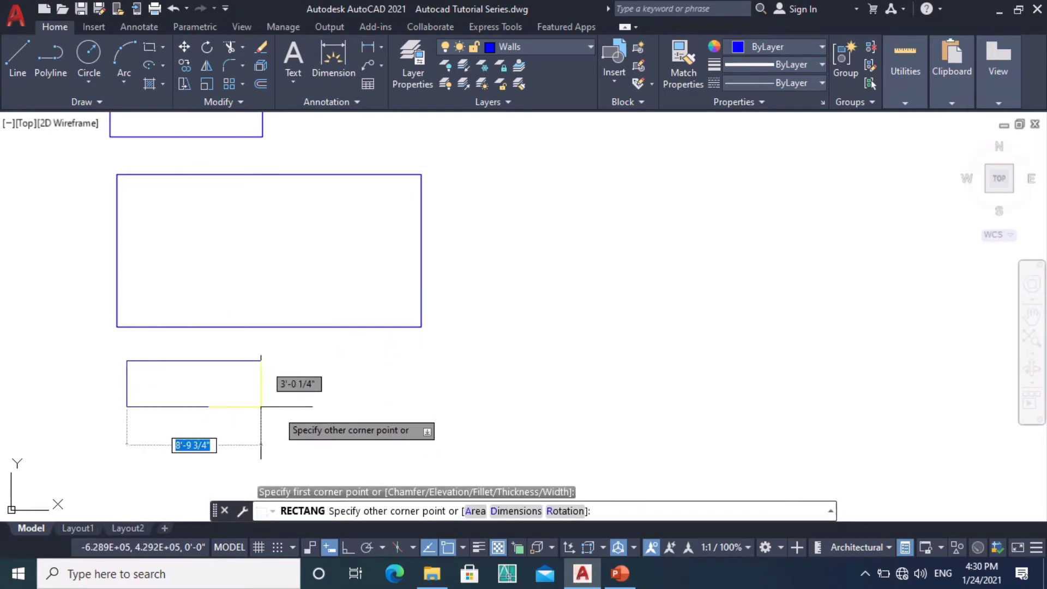
{"action": "middle_click_drag", "start_coordinate": [277, 407], "coordinate": [265, 359]}
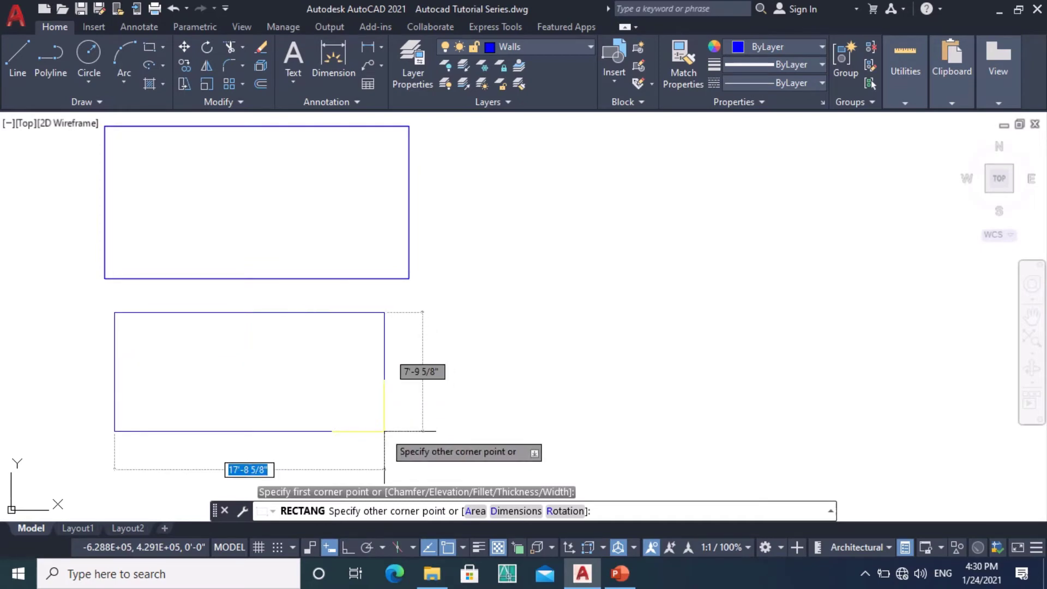
{"action": "type", "text": "r"}
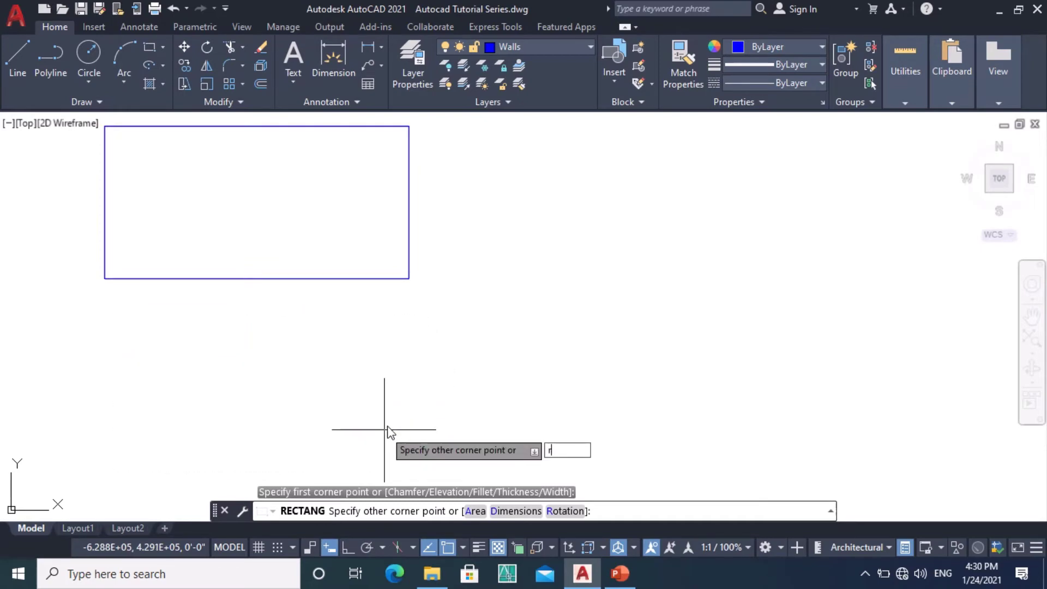
{"action": "key", "text": "Return"}
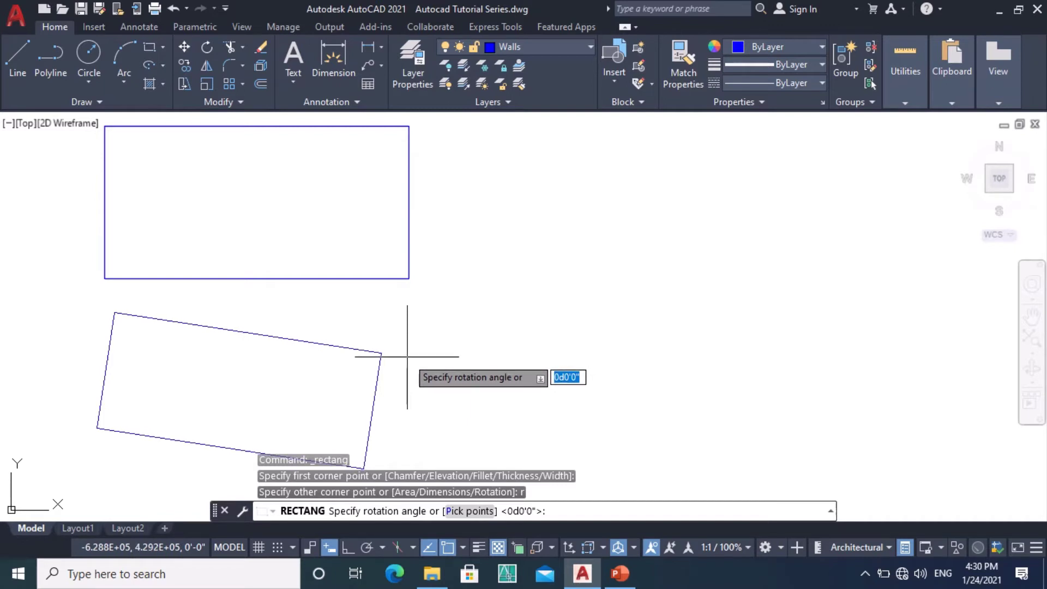
{"action": "type", "text": "45"}
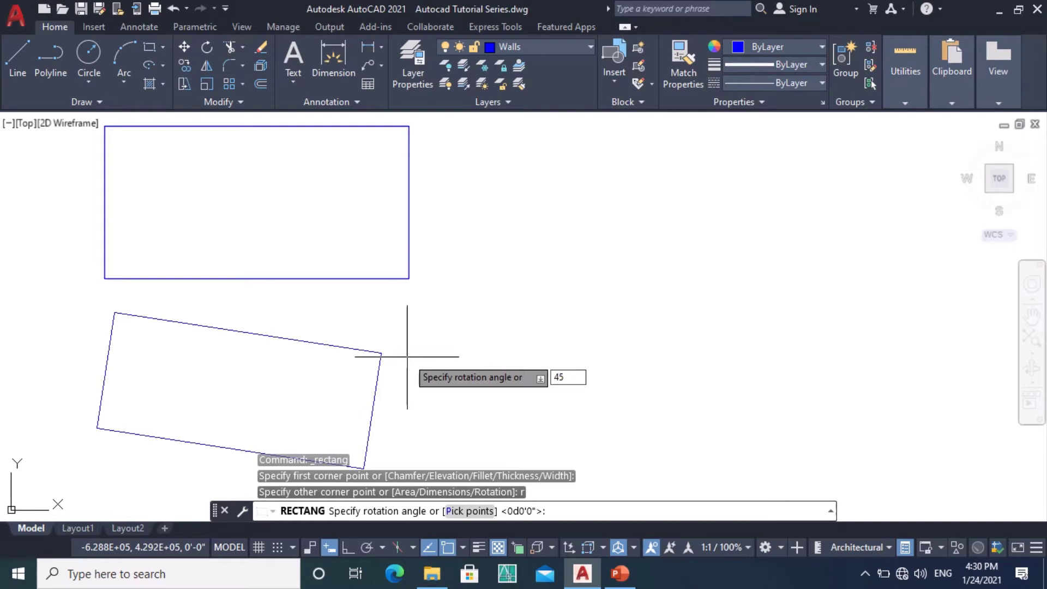
{"action": "key", "text": "Return"}
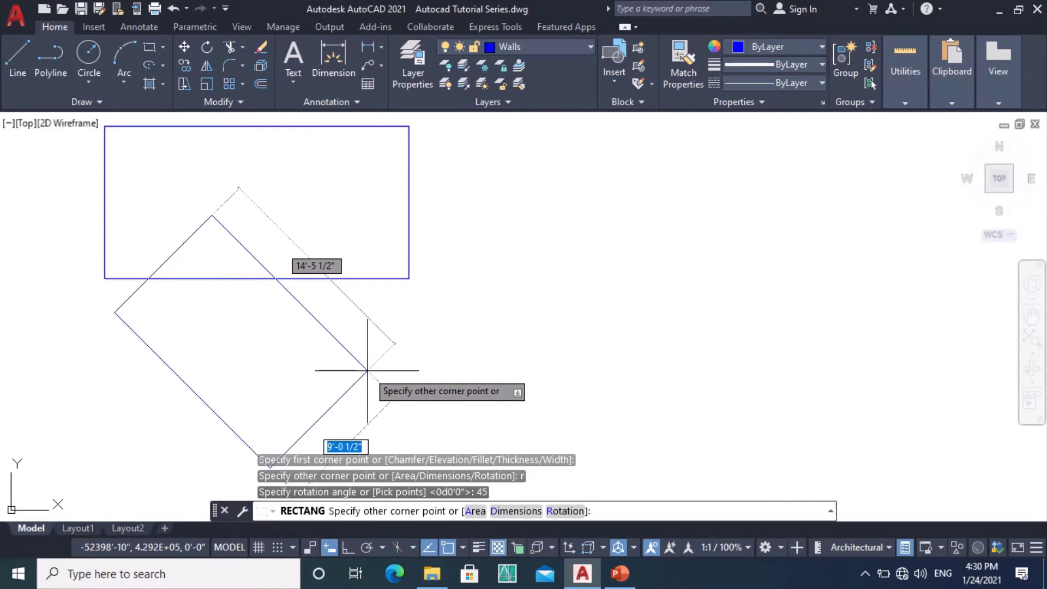
{"action": "left_click", "coordinate": [367, 370]}
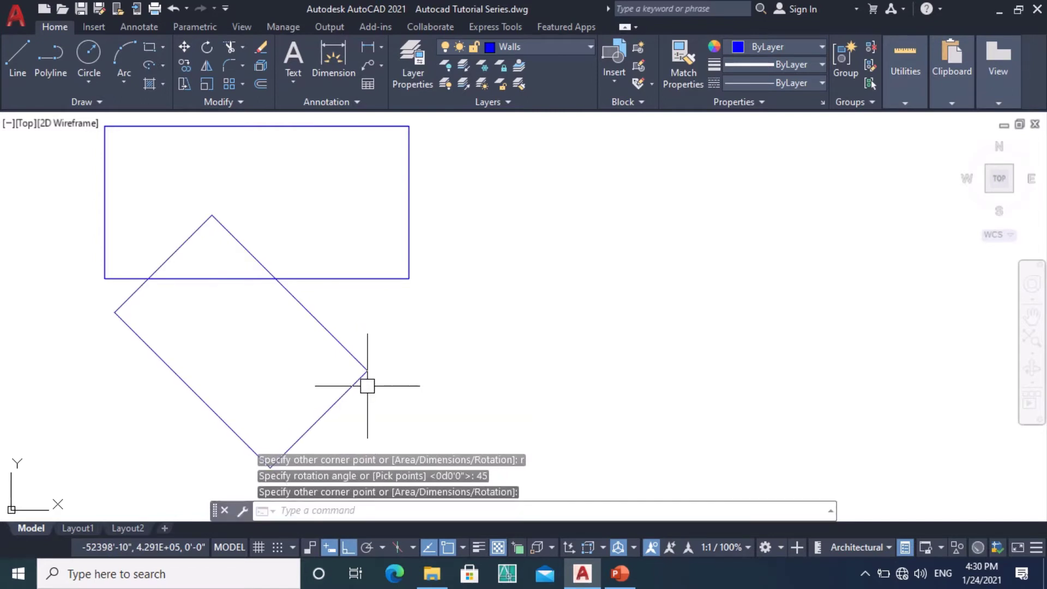
Step: Draw a rectangle about 8'-4" by 4'-9" beside the rotated one, with the rotation angle reset to 0
{"action": "middle_click_drag", "start_coordinate": [366, 371], "coordinate": [382, 351]}
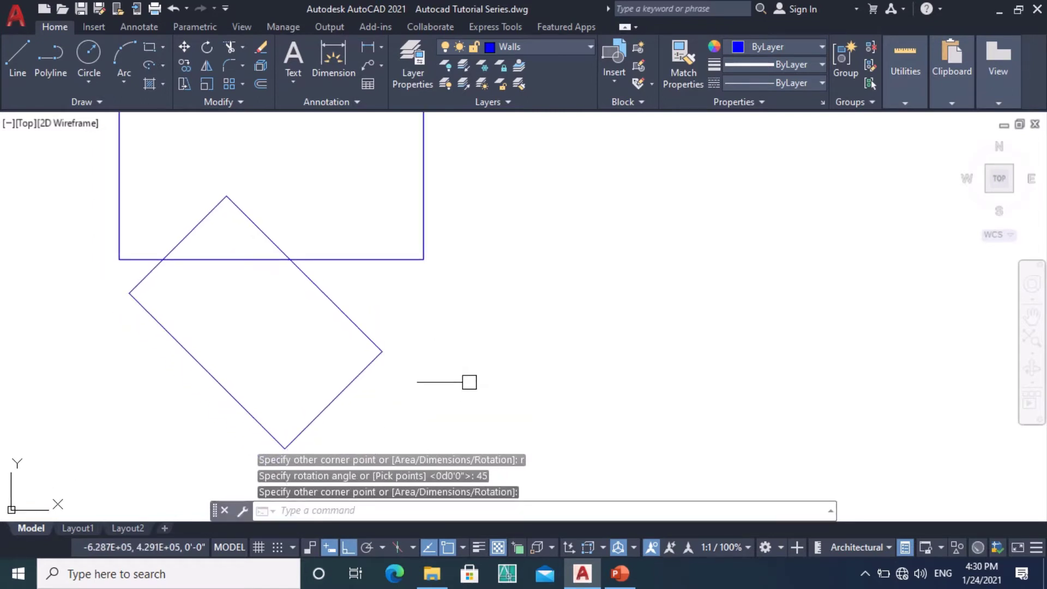
{"action": "key", "text": "Return"}
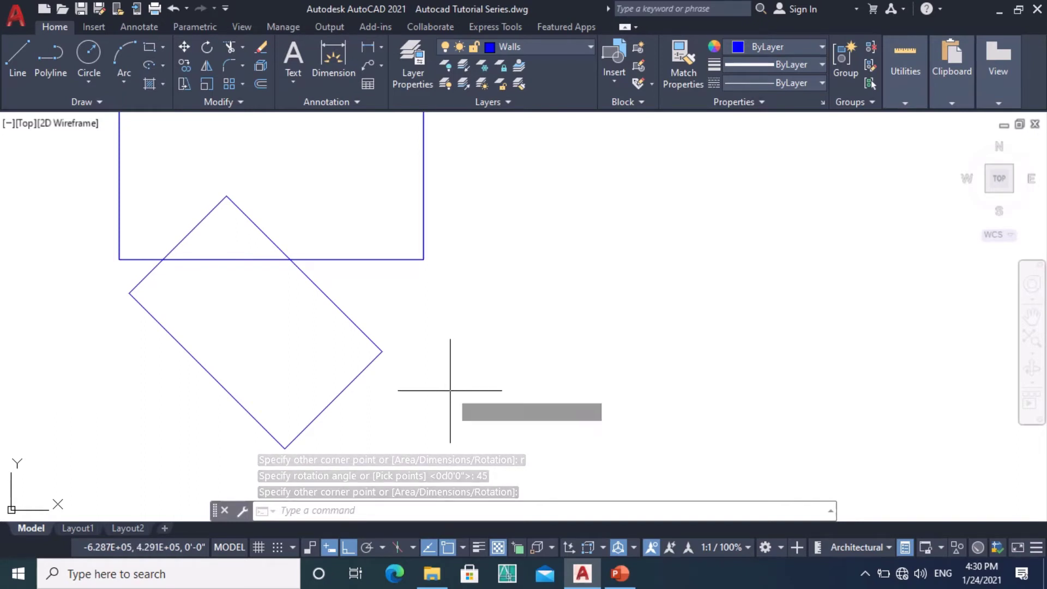
{"action": "left_click", "coordinate": [440, 348]}
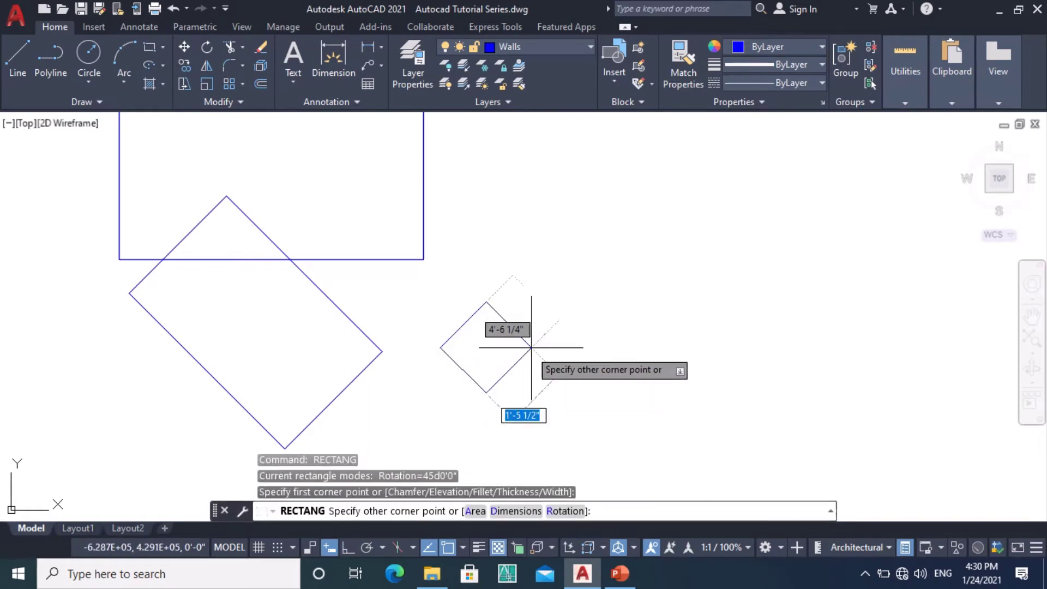
{"action": "type", "text": "r"}
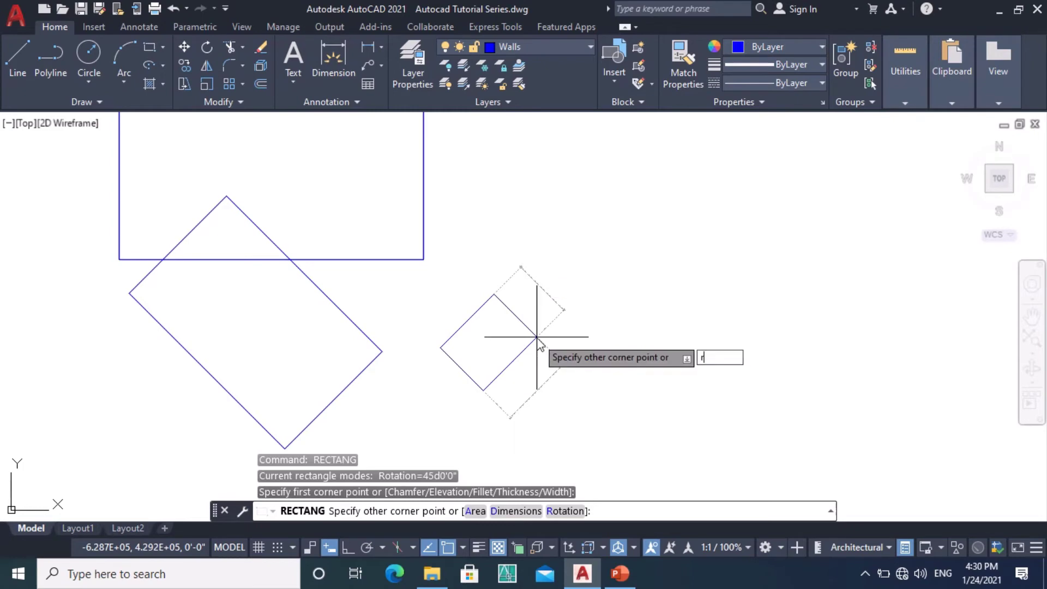
{"action": "key", "text": "Return"}
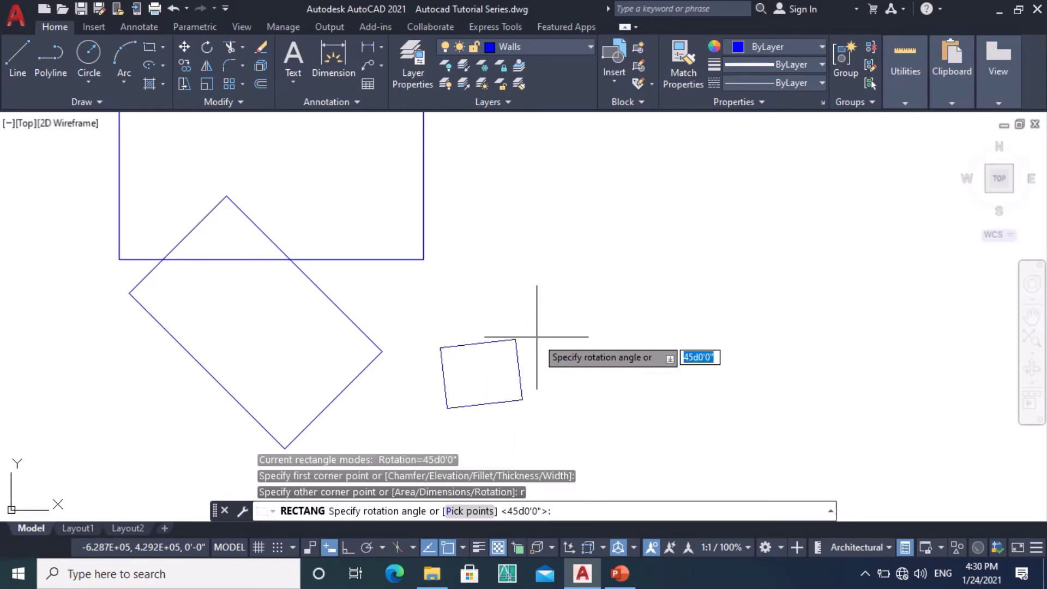
{"action": "type", "text": "0"}
{"action": "key", "text": "Return"}
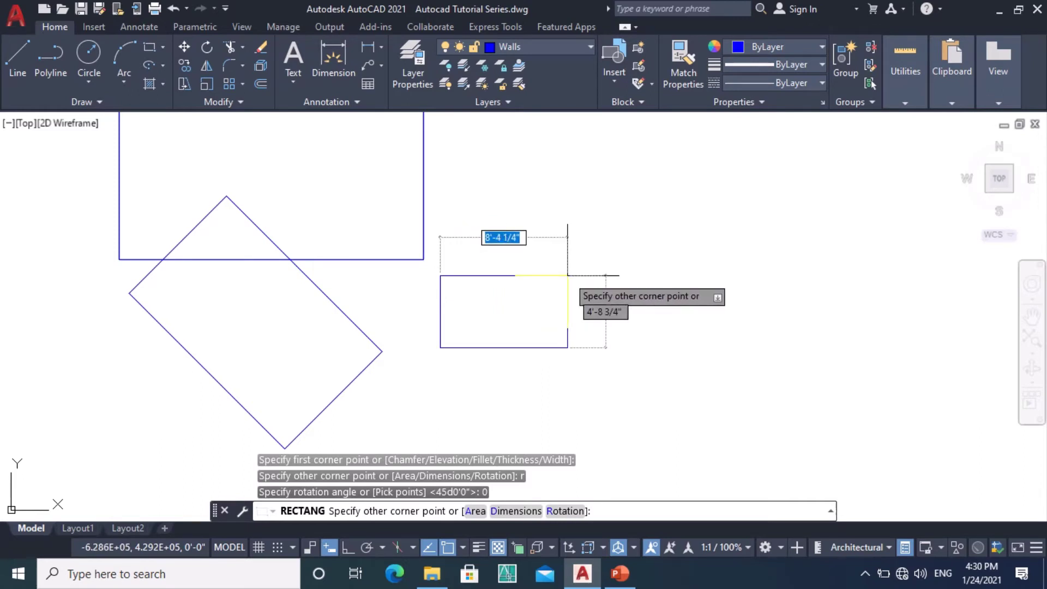
{"action": "key", "text": "Escape"}
{"action": "middle_click_drag", "start_coordinate": [565, 301], "coordinate": [477, 320]}
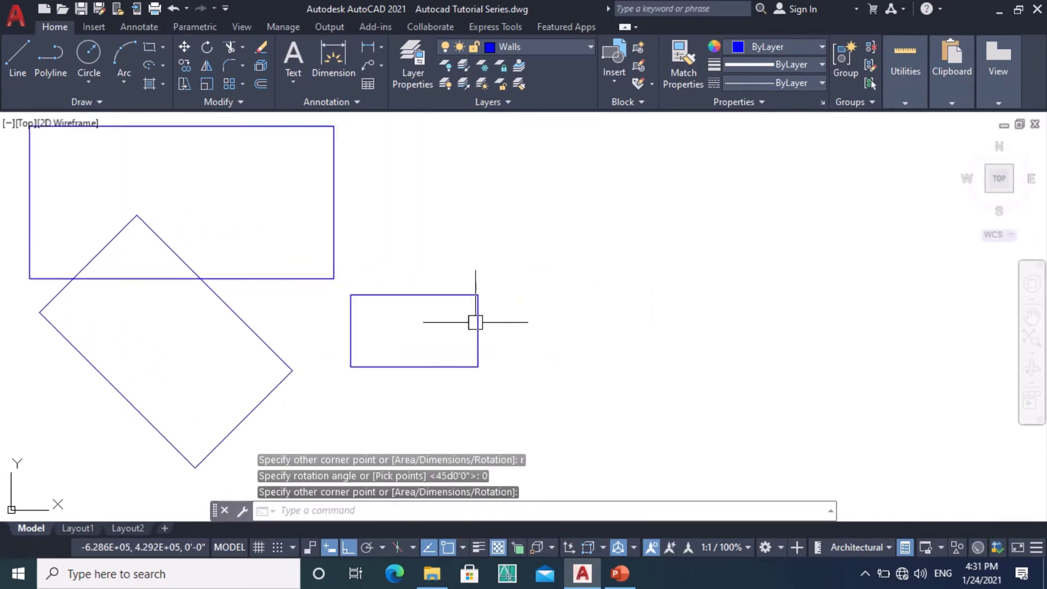
{"action": "key", "text": "Escape"}
Step: Draw a rectangle by dimensions in the empty area beyond the small unrotated rectangle, with length 25' and width 12'
{"action": "middle_click_drag", "start_coordinate": [503, 413], "coordinate": [315, 439]}
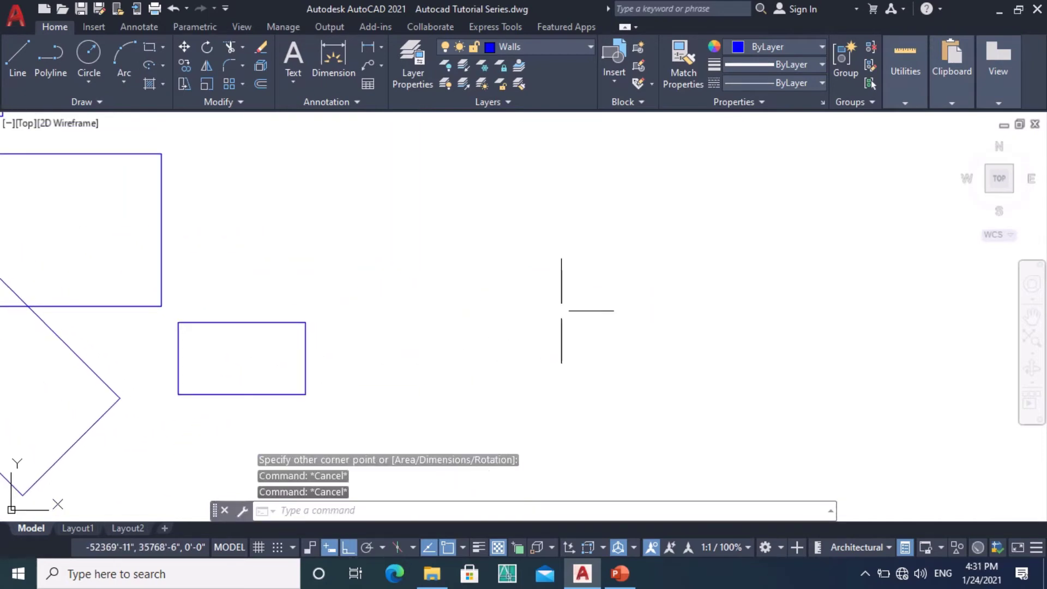
{"action": "middle_click_drag", "start_coordinate": [559, 308], "coordinate": [398, 380]}
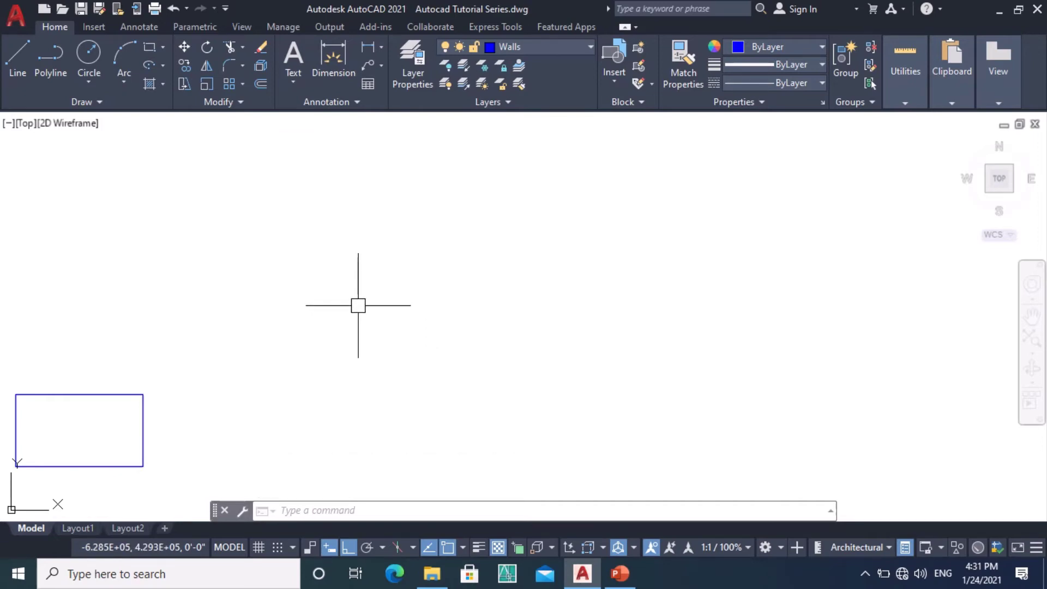
{"action": "type", "text": "RE"}
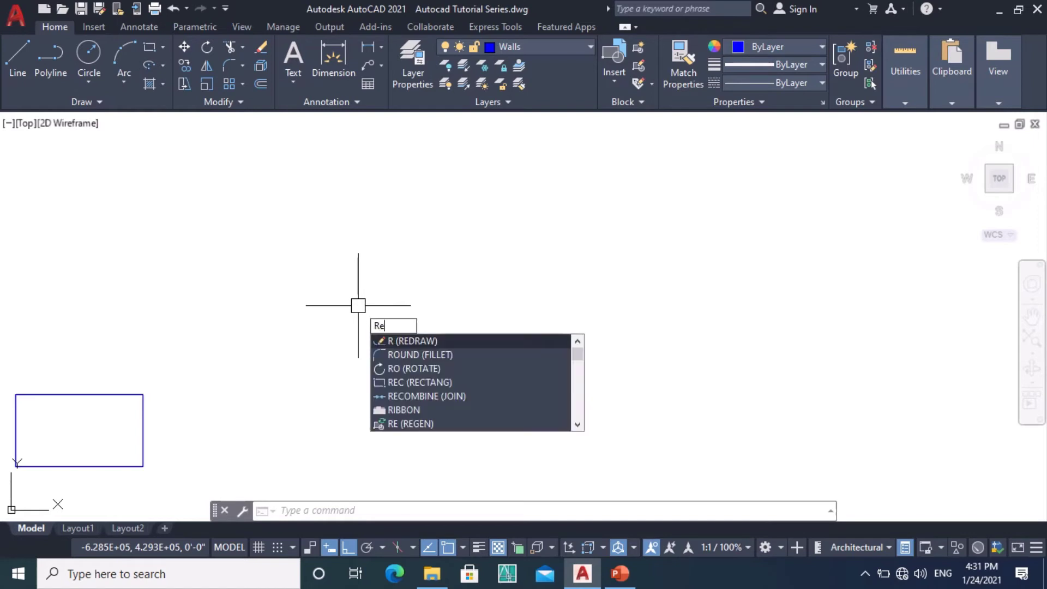
{"action": "type", "text": "C"}
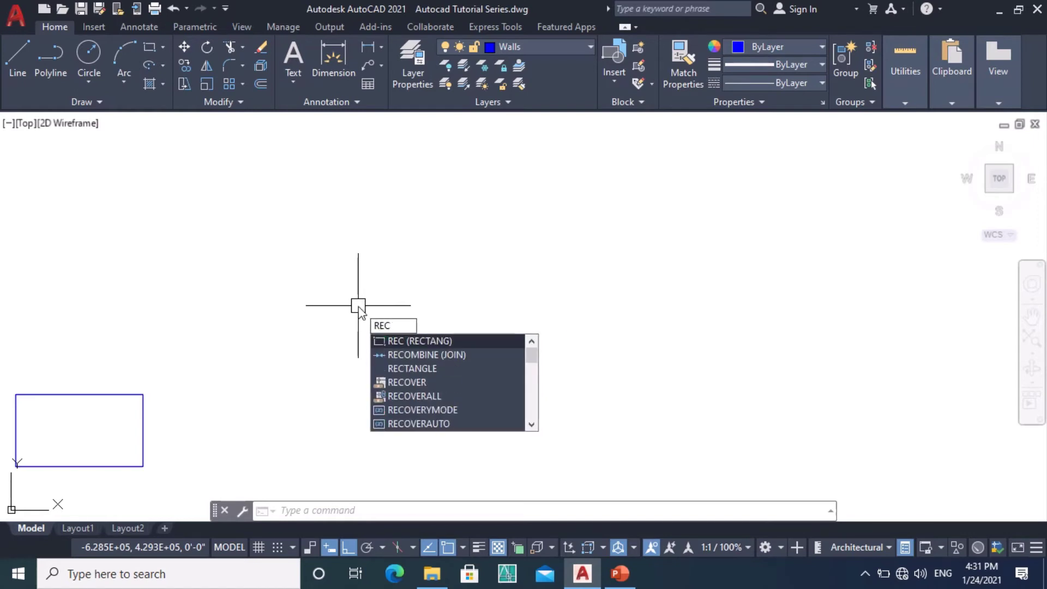
{"action": "key", "text": "Return"}
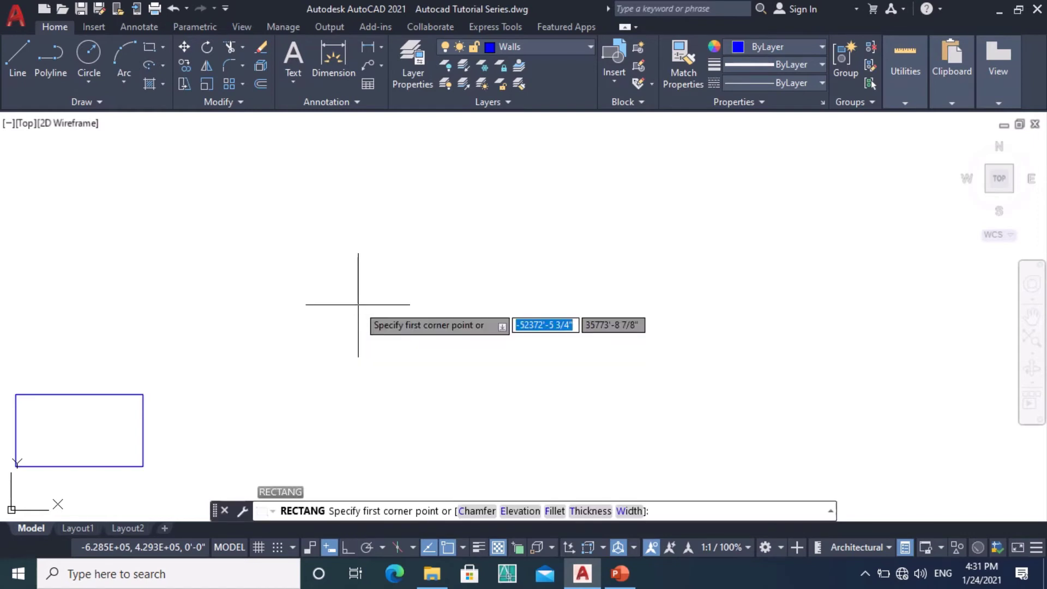
{"action": "left_click", "coordinate": [298, 208]}
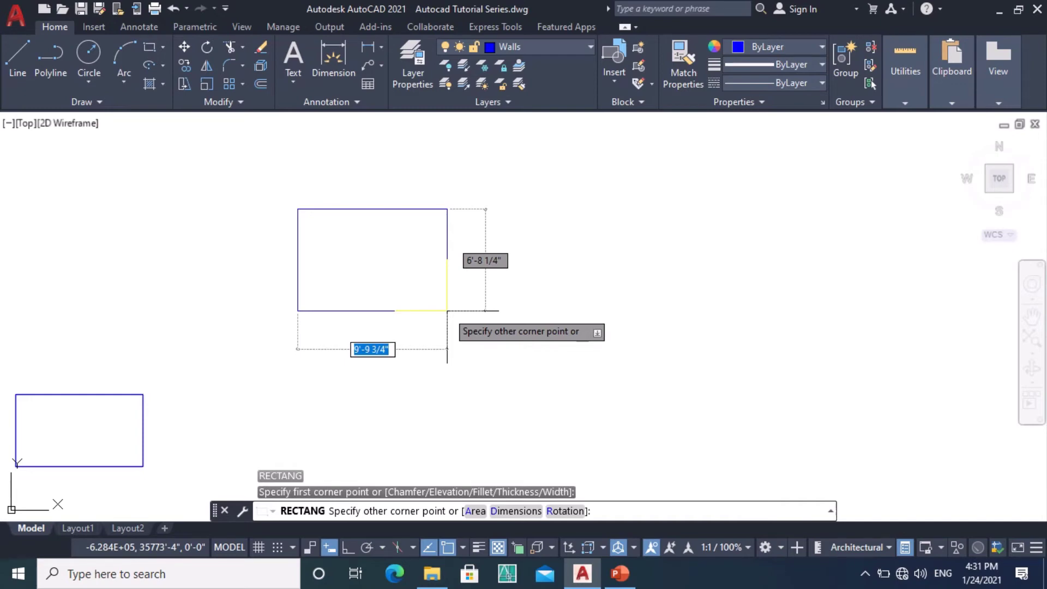
{"action": "type", "text": "d"}
{"action": "key", "text": "Return"}
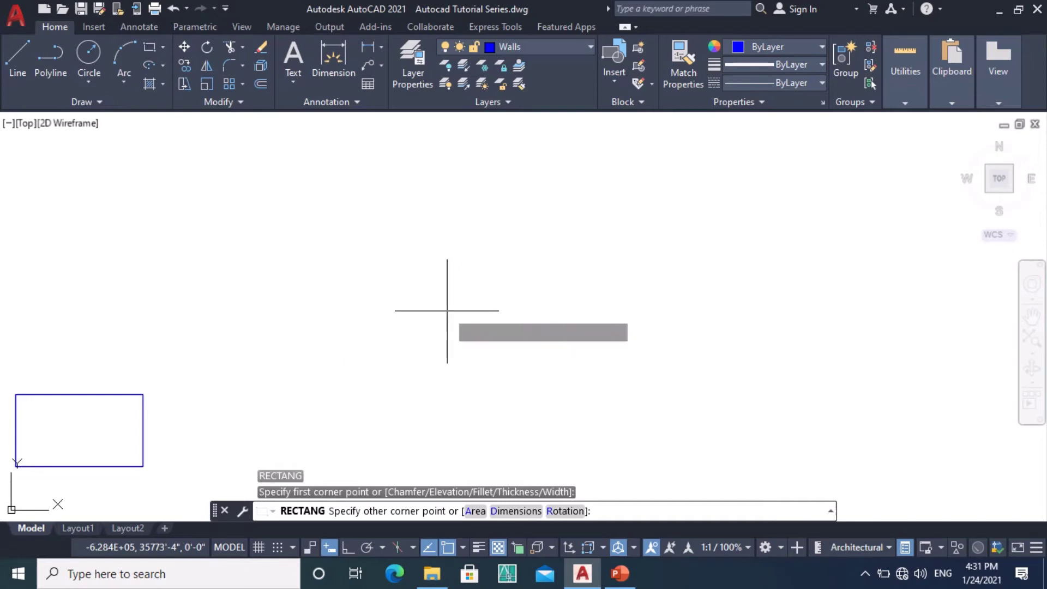
{"action": "type", "text": "25'"}
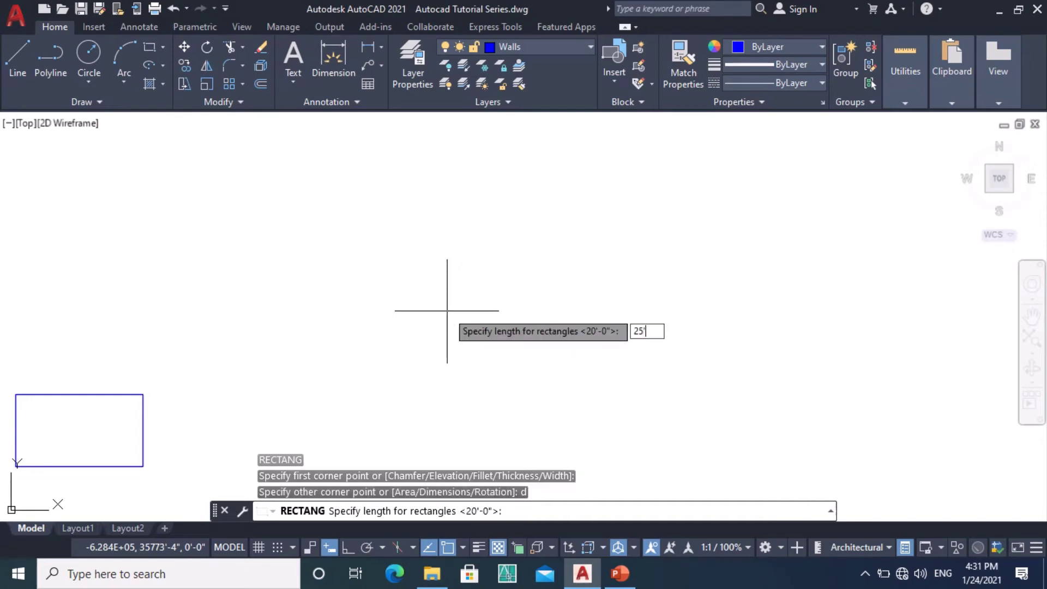
{"action": "key", "text": "Return"}
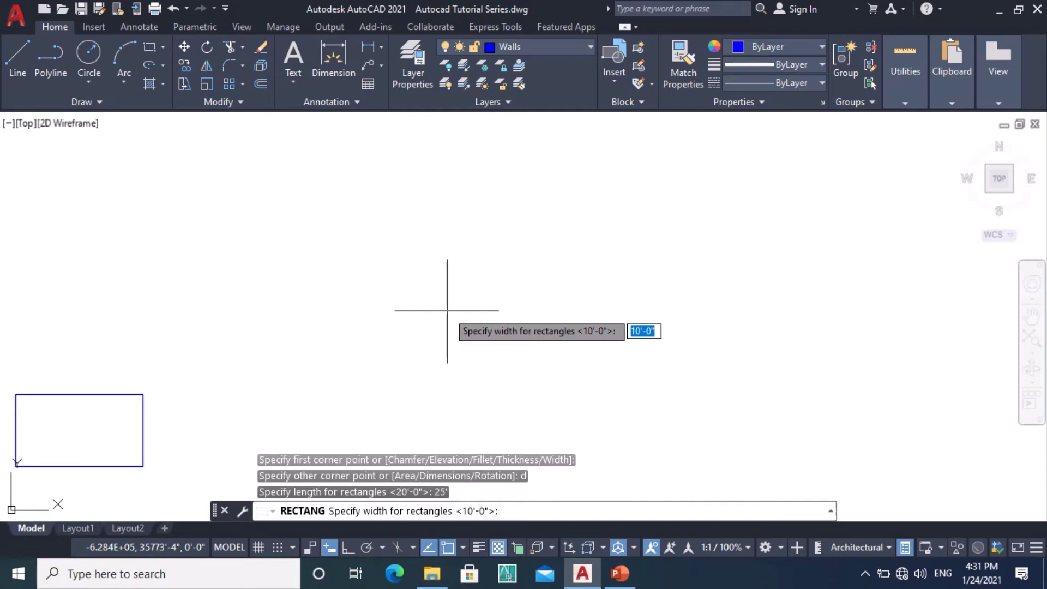
{"action": "type", "text": "12"}
{"action": "key", "text": "Return"}
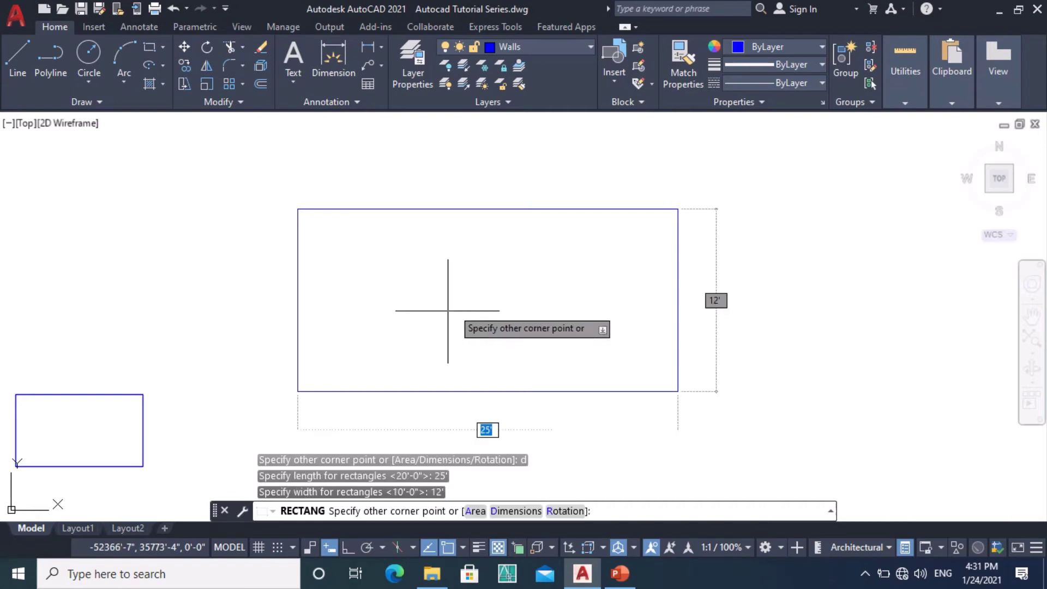
{"action": "left_click", "coordinate": [448, 310]}
{"action": "middle_click_drag", "start_coordinate": [484, 355], "coordinate": [505, 324]}
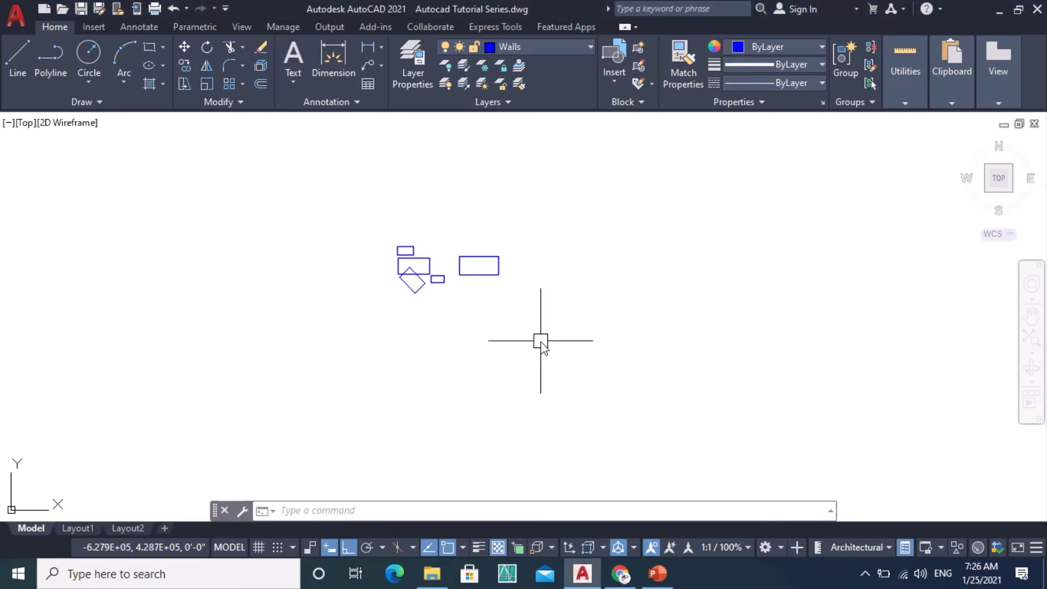
Step: Draw a chamfered rectangle to the right of the 25' by 12' one, with both chamfer distances set to 1'
{"action": "type", "text": "REC"}
{"action": "key", "text": "Return"}
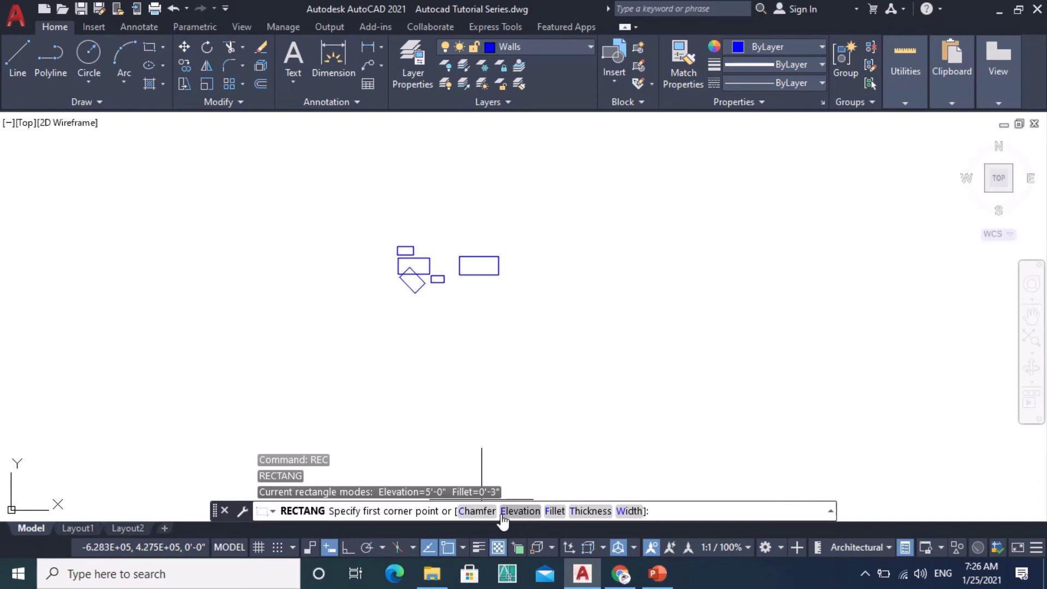
{"action": "left_click", "coordinate": [485, 515]}
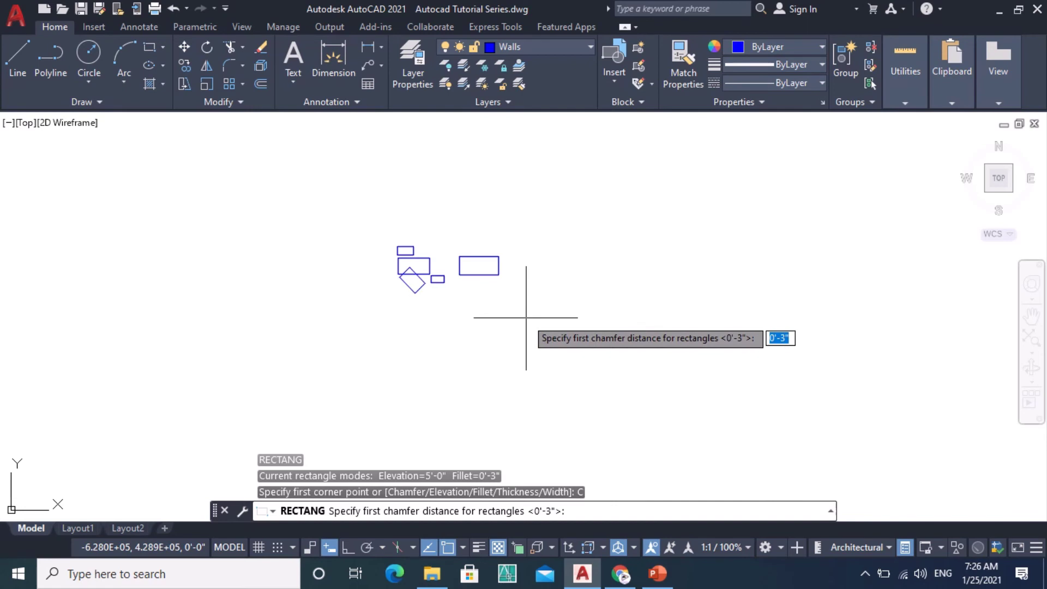
{"action": "type", "text": "1"}
{"action": "key", "text": "Return"}
{"action": "type", "text": "1"}
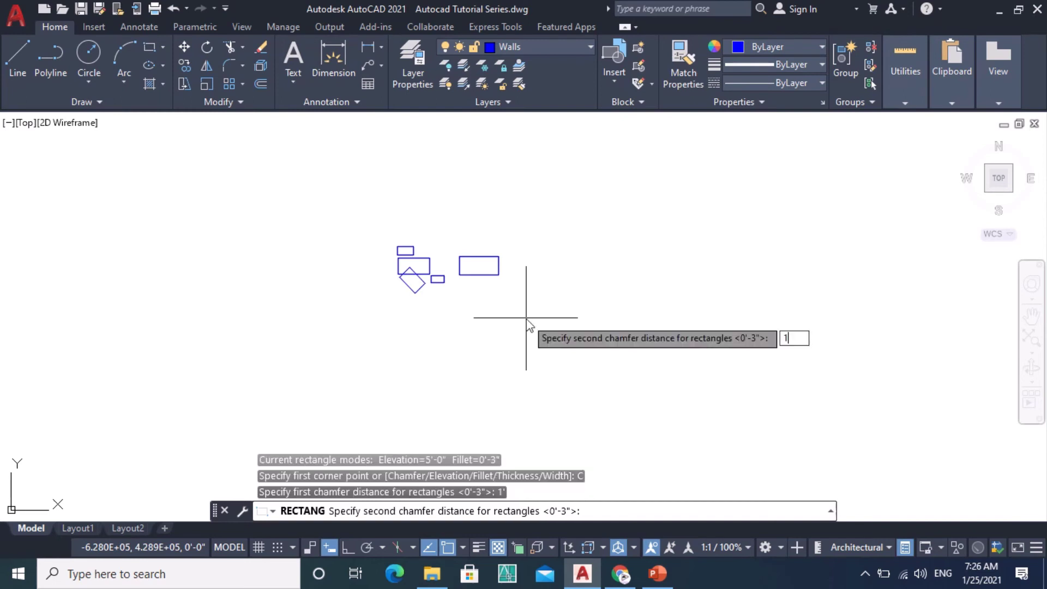
{"action": "type", "text": "'"}
{"action": "key", "text": "Return"}
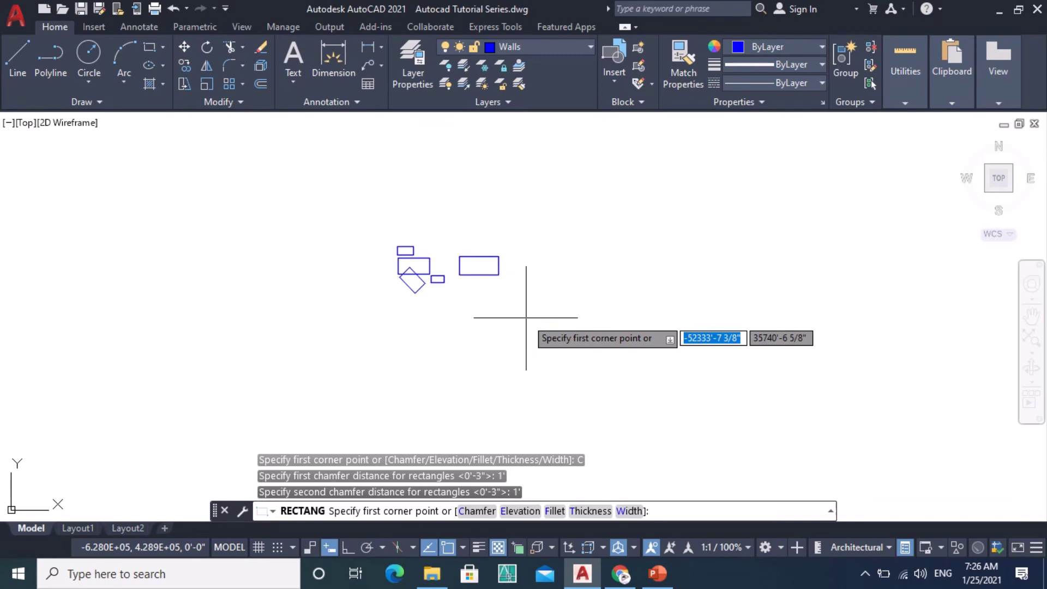
{"action": "left_click", "coordinate": [530, 269]}
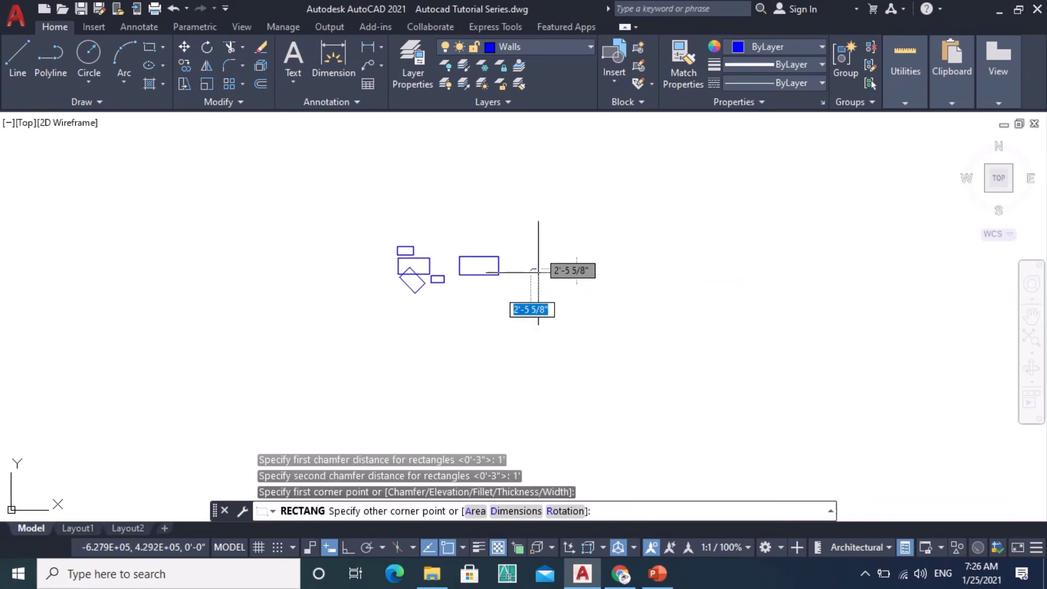
{"action": "left_click", "coordinate": [579, 293]}
{"action": "scroll", "coordinate": [579, 288], "scroll_direction": "up", "scroll_amount": 10}
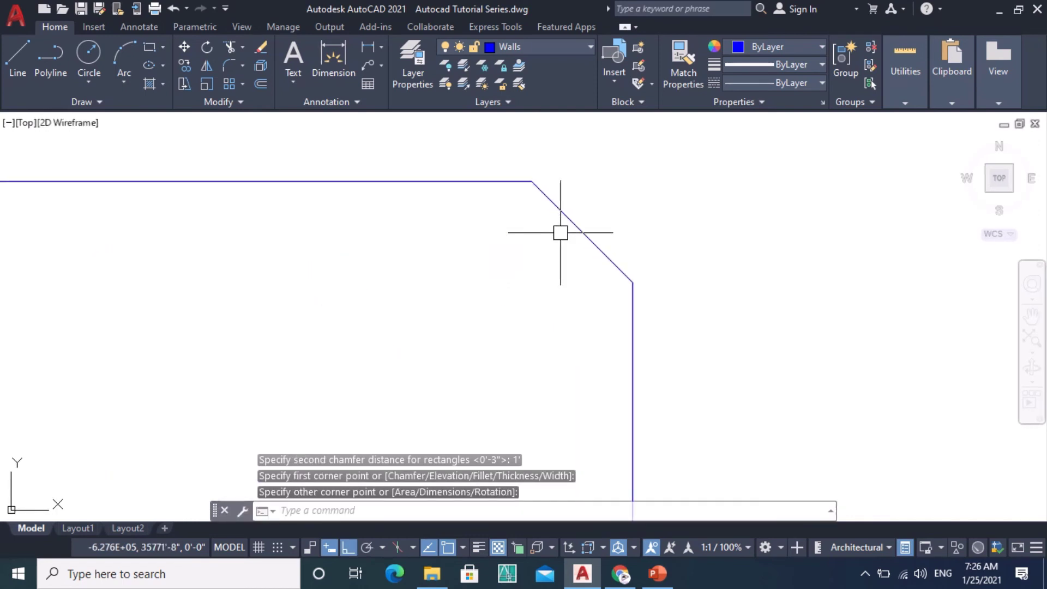
{"action": "scroll", "coordinate": [589, 241], "scroll_direction": "up", "scroll_amount": 3}
{"action": "scroll", "coordinate": [602, 264], "scroll_direction": "down", "scroll_amount": 5}
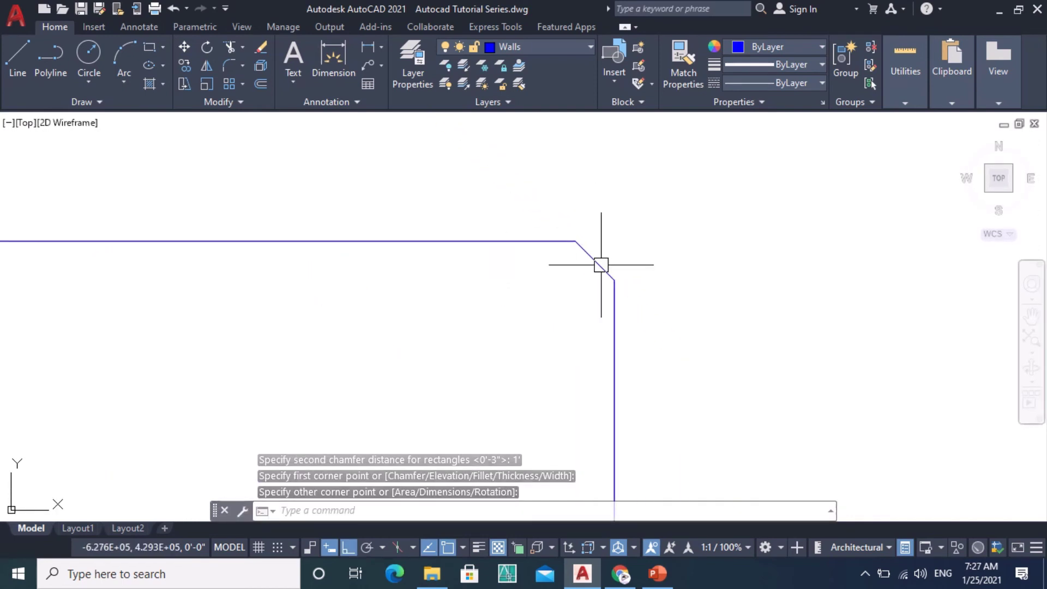
{"action": "scroll", "coordinate": [603, 261], "scroll_direction": "up", "scroll_amount": 2}
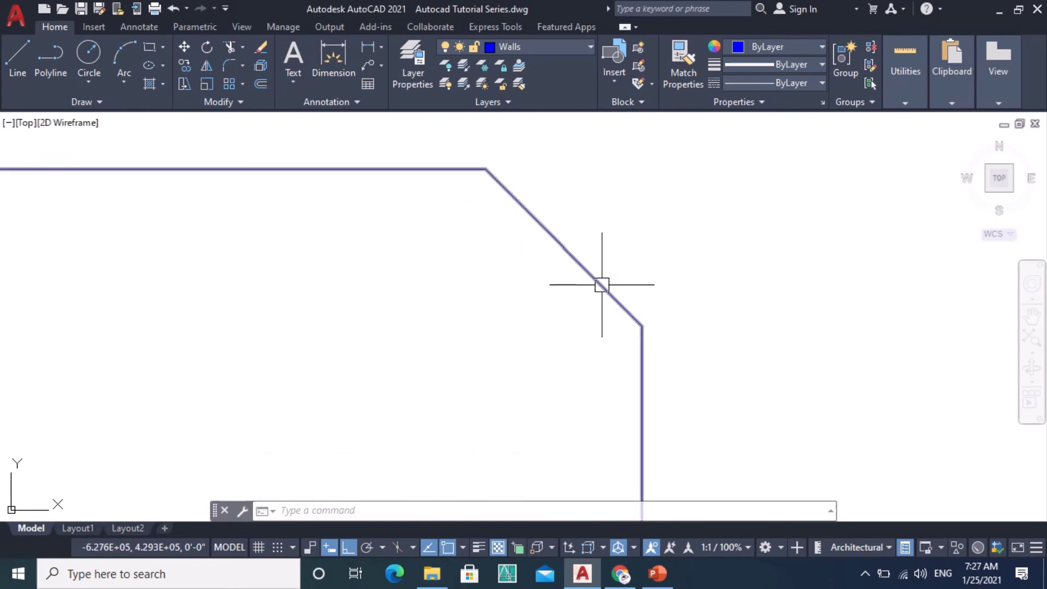
{"action": "scroll", "coordinate": [578, 253], "scroll_direction": "down", "scroll_amount": 6}
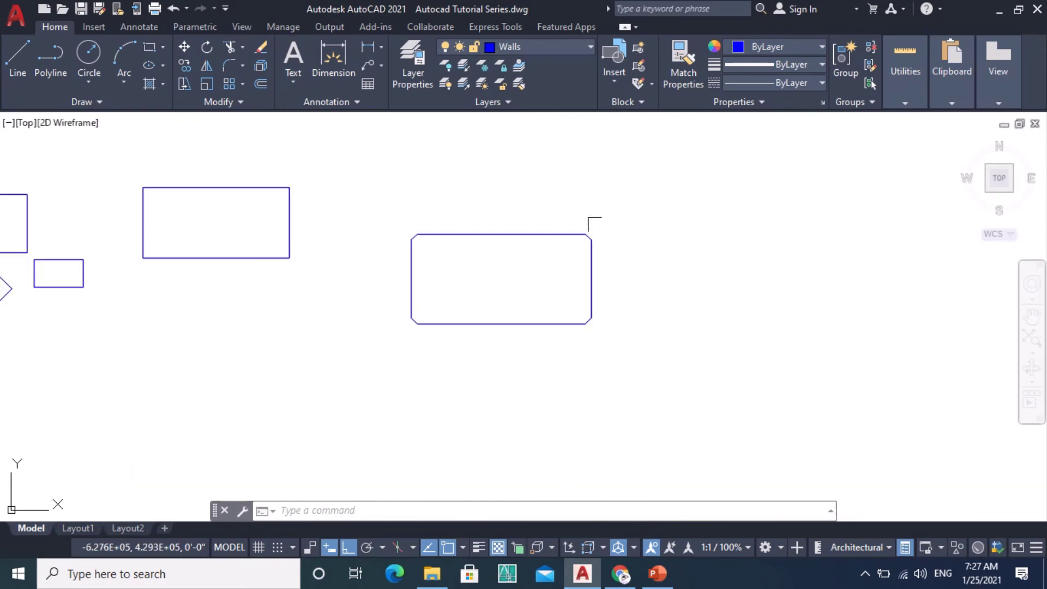
{"action": "middle_click_drag", "start_coordinate": [586, 302], "coordinate": [552, 287]}
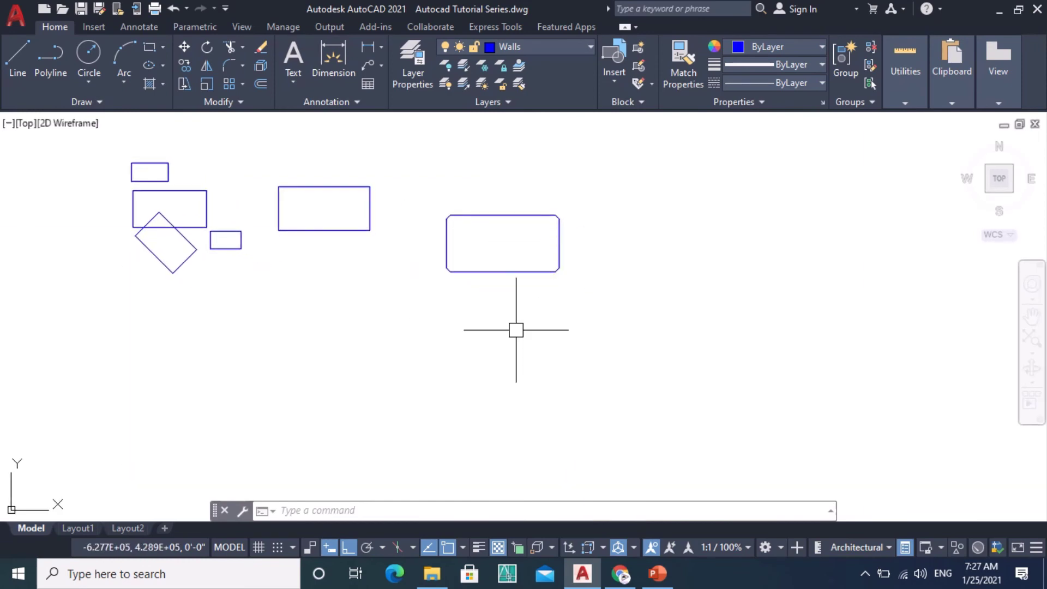
Step: Draw a rectangle with filleted corners below the chamfered one, using a fillet radius of 24 inches
{"action": "type", "text": "rec"}
{"action": "key", "text": "Return"}
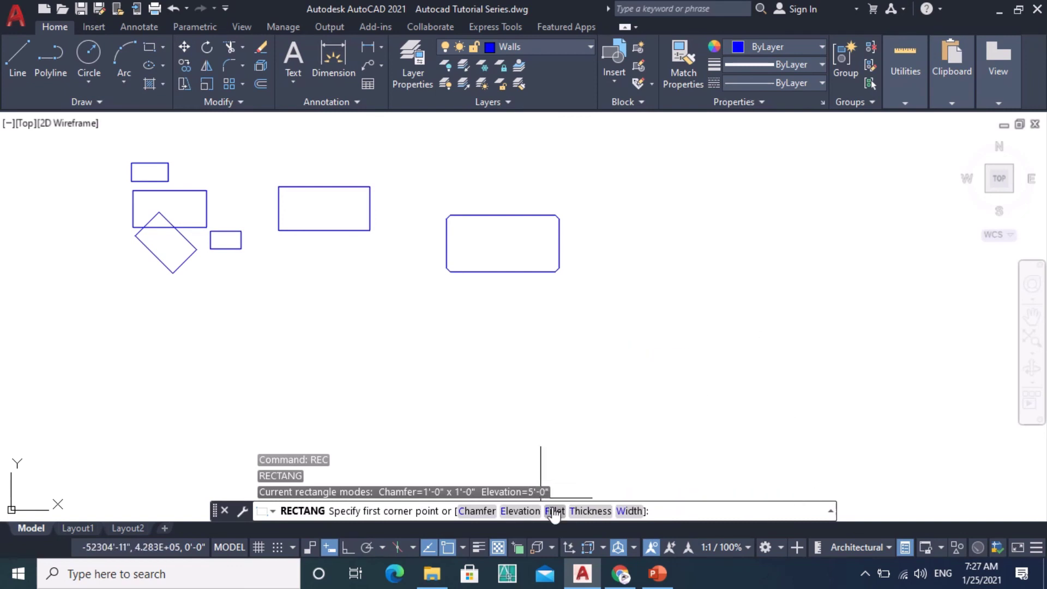
{"action": "left_click", "coordinate": [553, 507]}
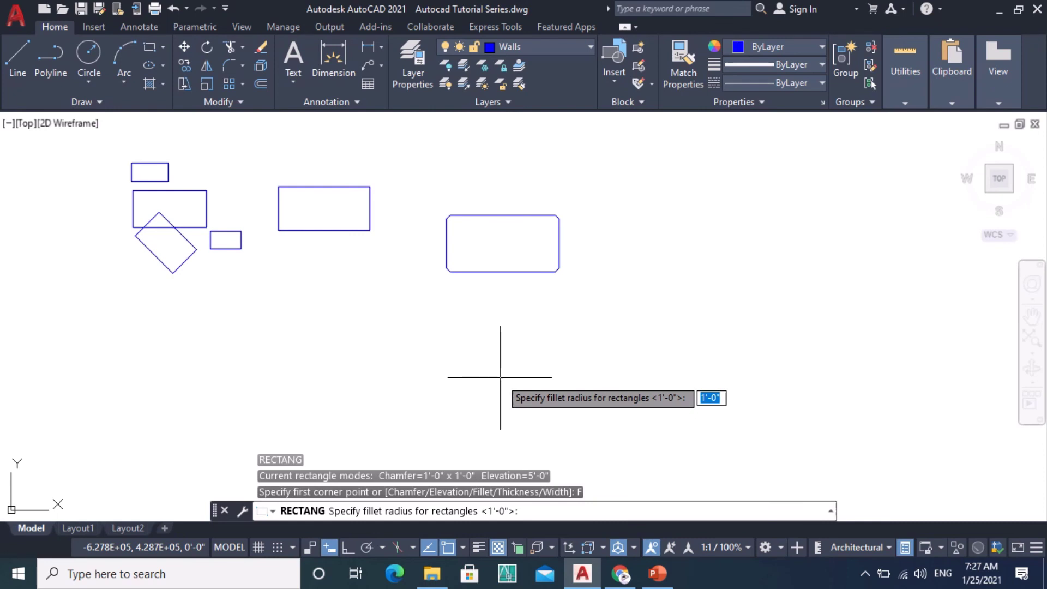
{"action": "type", "text": "24"}
{"action": "key", "text": "Return"}
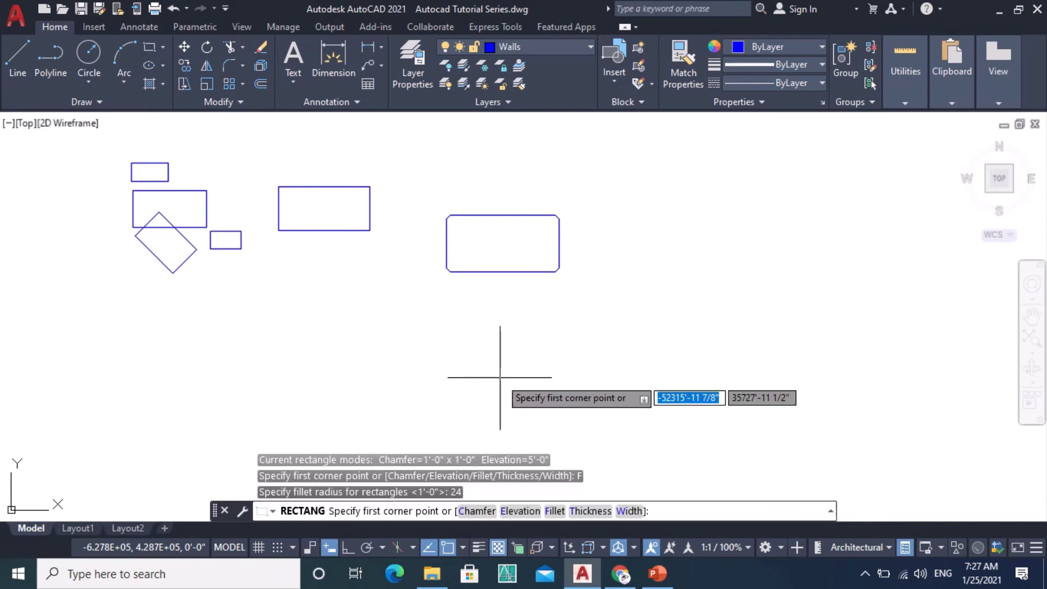
{"action": "left_click", "coordinate": [455, 320]}
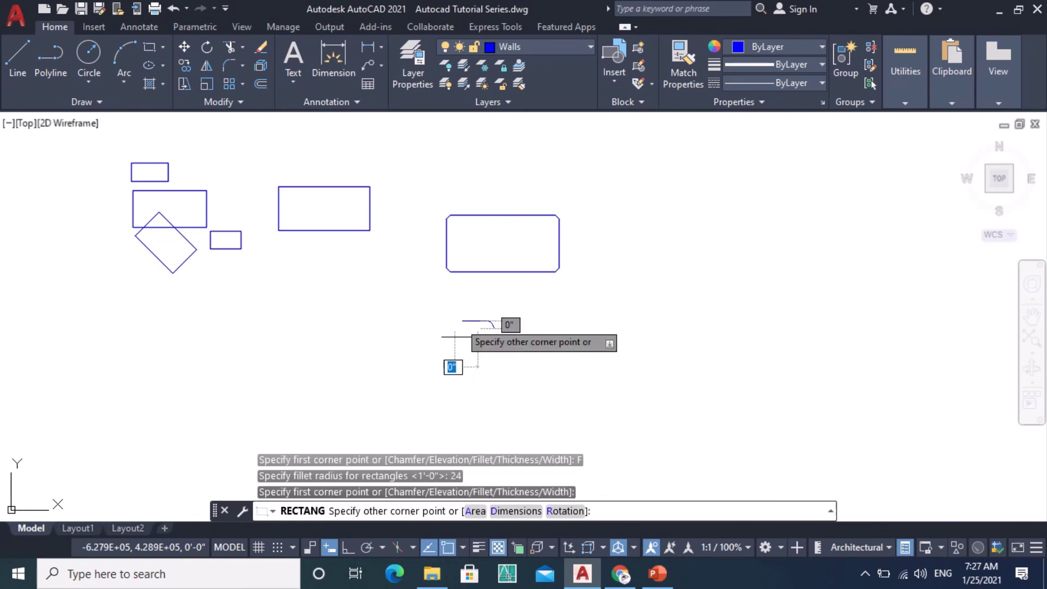
{"action": "left_click", "coordinate": [570, 396]}
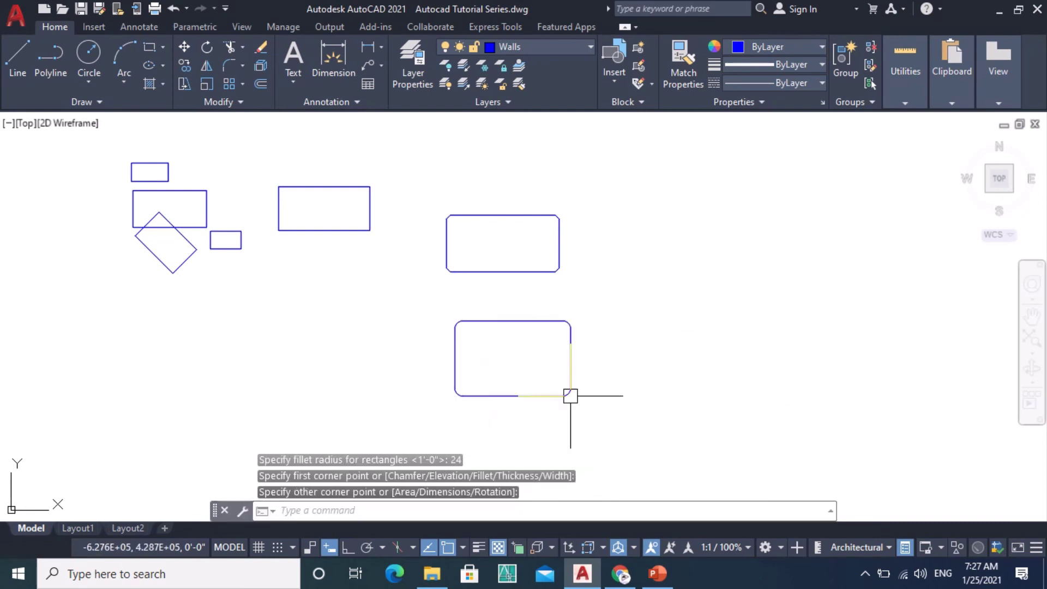
{"action": "scroll", "coordinate": [562, 341], "scroll_direction": "up", "scroll_amount": 6}
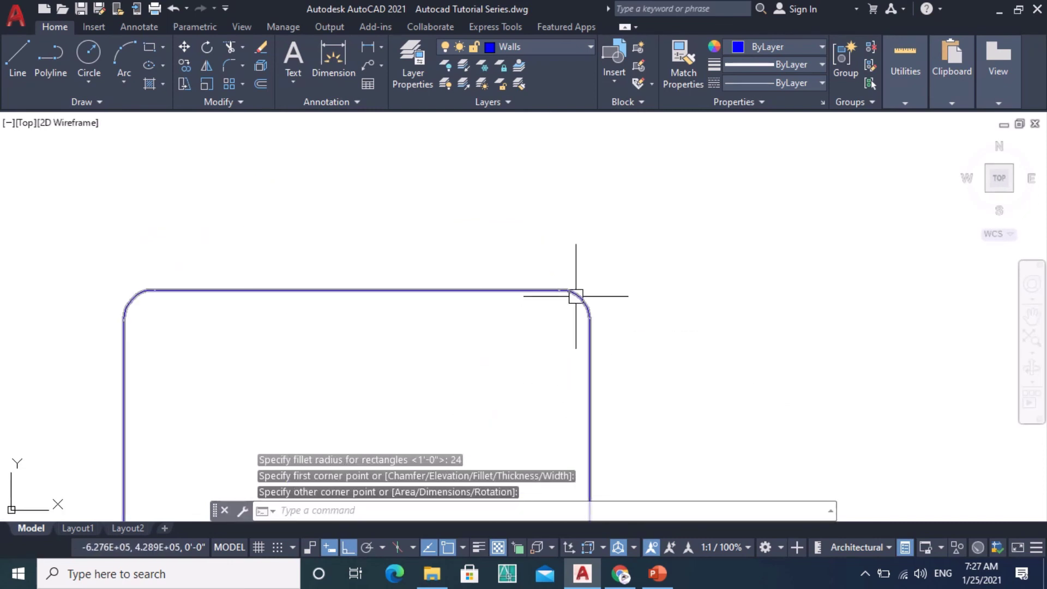
{"action": "scroll", "coordinate": [474, 311], "scroll_direction": "down", "scroll_amount": 5}
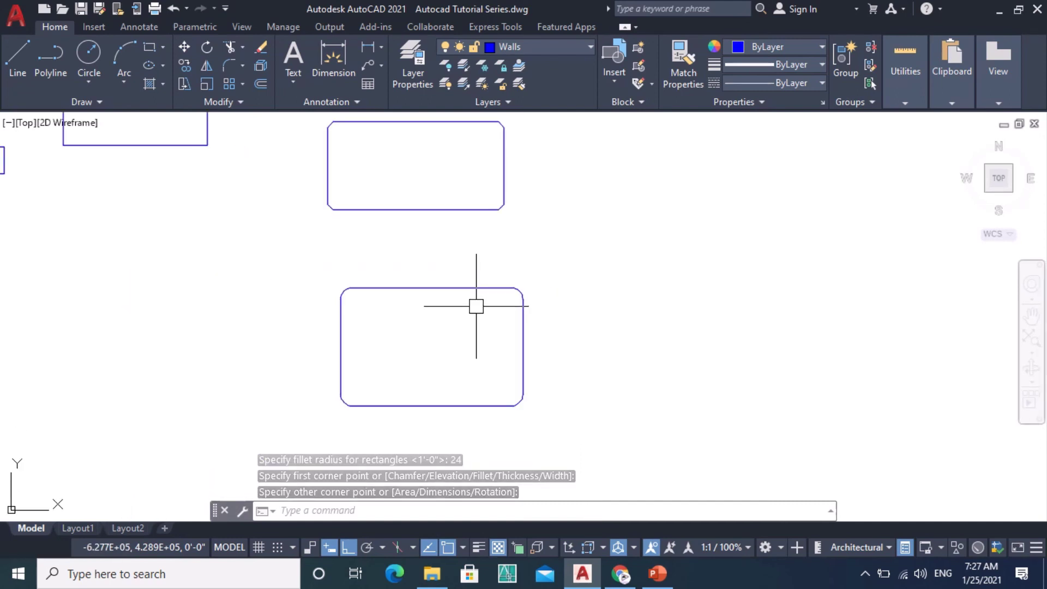
{"action": "mouse_move", "coordinate": [470, 325]}
{"action": "middle_mouse_down"}
{"action": "mouse_move", "coordinate": [470, 311]}
{"action": "mouse_move", "coordinate": [476, 370]}
{"action": "middle_mouse_up"}
{"action": "scroll", "coordinate": [469, 318], "scroll_direction": "down", "scroll_amount": 3}
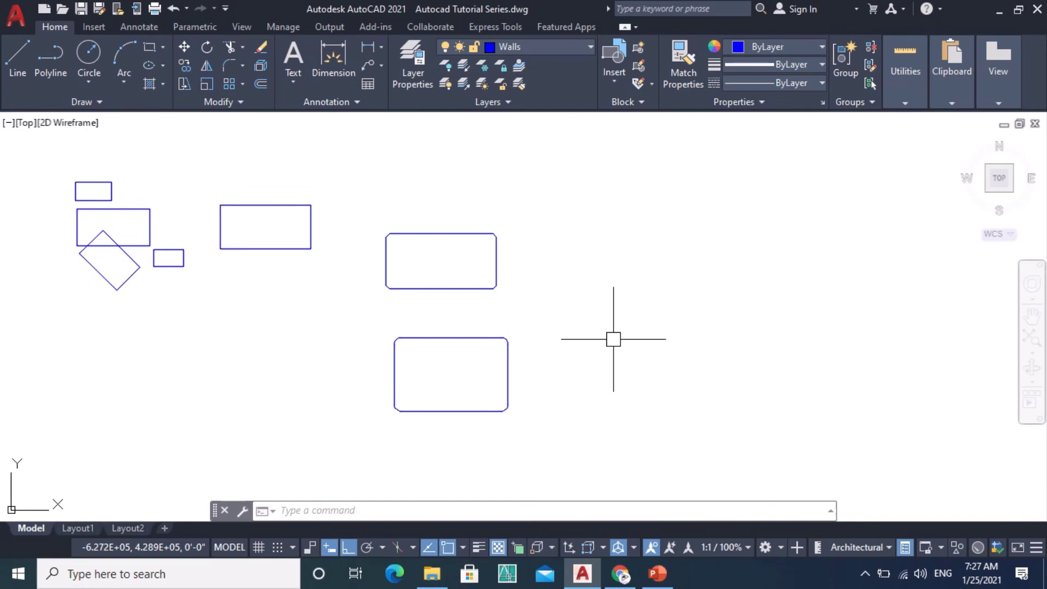